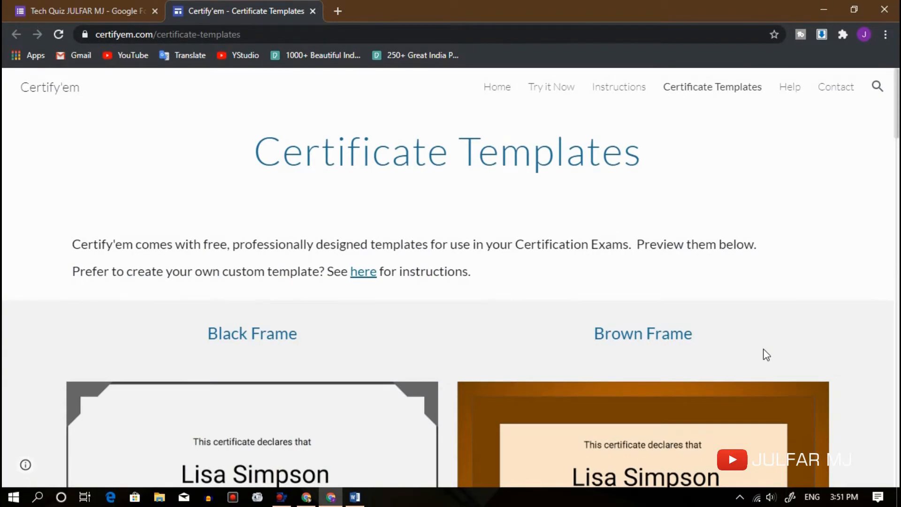
Look through the free certificate template previews on the Certify'em website.
{"action": "scroll", "coordinate": [720, 358], "scroll_direction": "down", "scroll_amount": 20}
{"action": "scroll", "coordinate": [718, 358], "scroll_direction": "down", "scroll_amount": 10}
{"action": "scroll", "coordinate": [719, 358], "scroll_direction": "up", "scroll_amount": 8}
{"action": "scroll", "coordinate": [719, 358], "scroll_direction": "down", "scroll_amount": 4}
{"action": "scroll", "coordinate": [650, 211], "scroll_direction": "up", "scroll_amount": 20}
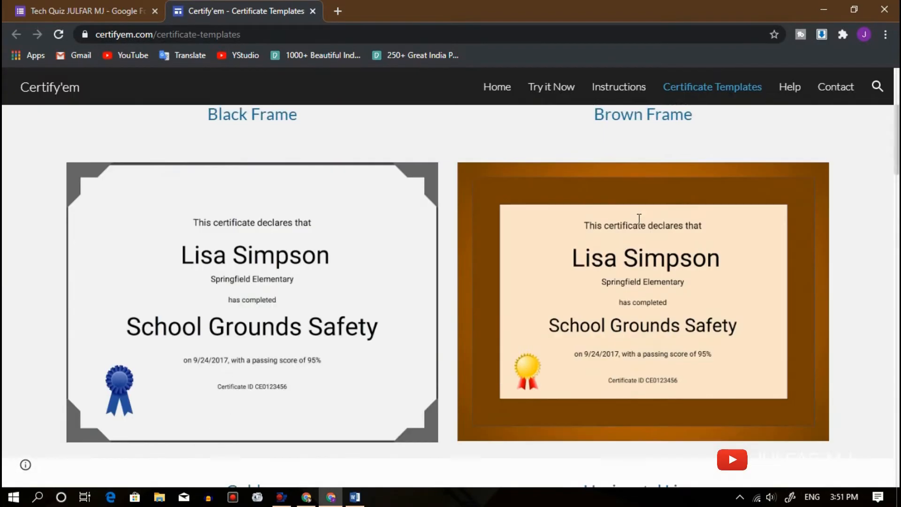
{"action": "scroll", "coordinate": [639, 225], "scroll_direction": "down", "scroll_amount": 20}
Open the Certify'em email for "National Online Tech Quiz" in Gmail and view its attached PDF certificate.
{"action": "left_click", "coordinate": [684, 168]}
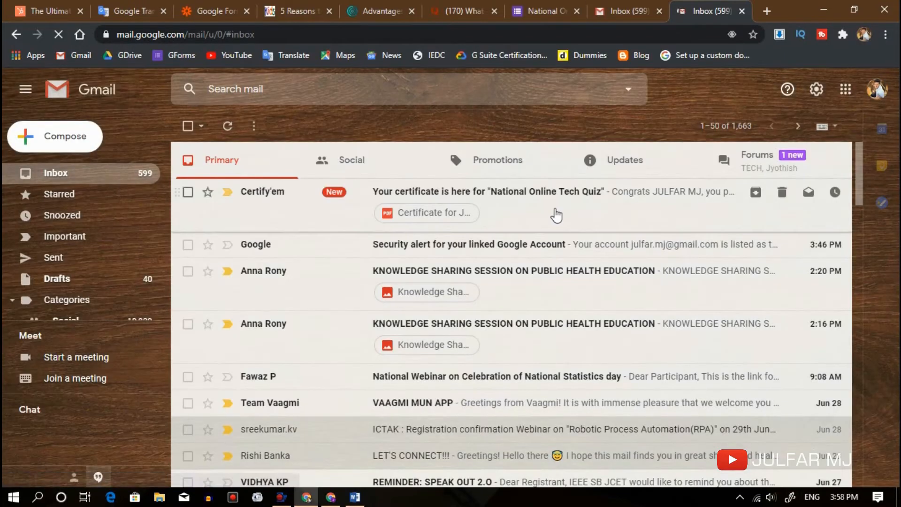
{"action": "left_click", "coordinate": [557, 209]}
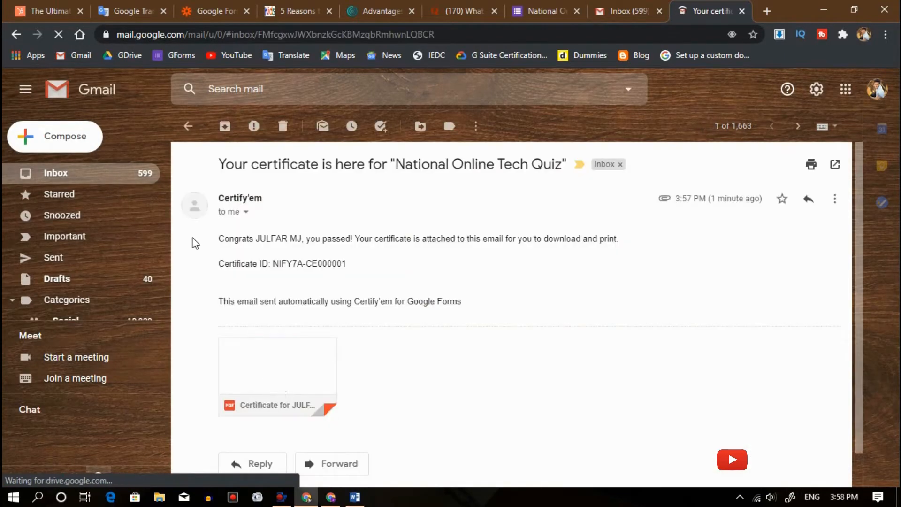
{"action": "left_click", "coordinate": [277, 371]}
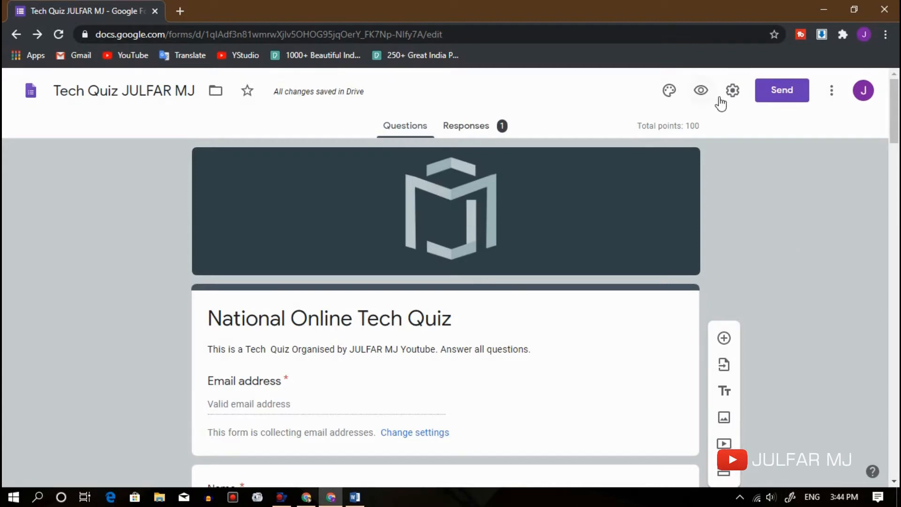
Check the general settings of the Tech Quiz form and close them without saving.
{"action": "left_click", "coordinate": [734, 93]}
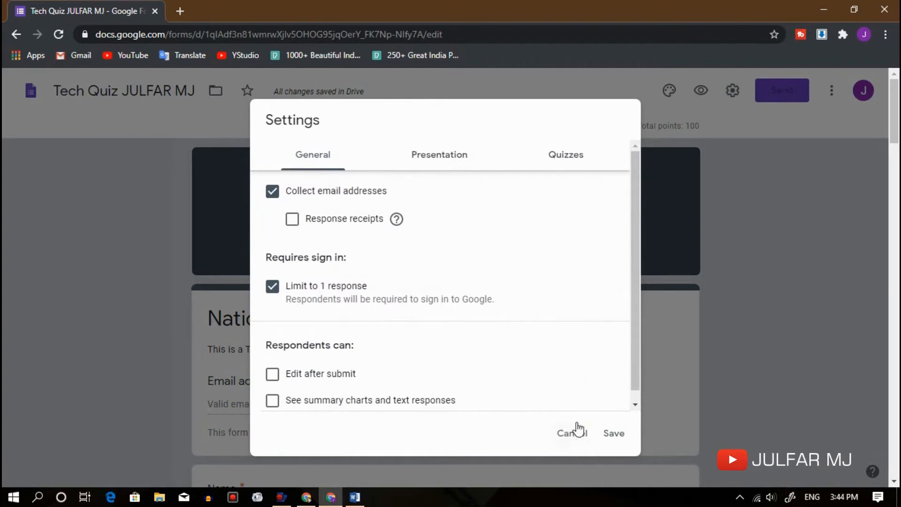
{"action": "left_click", "coordinate": [572, 430]}
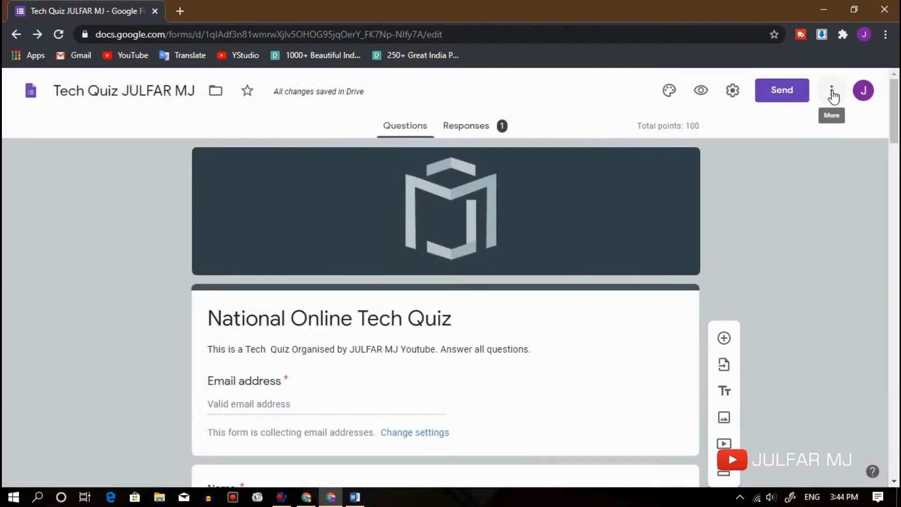
Open the G Suite Marketplace of add-ons for the quiz form and browse the offered apps.
{"action": "left_click", "coordinate": [833, 94]}
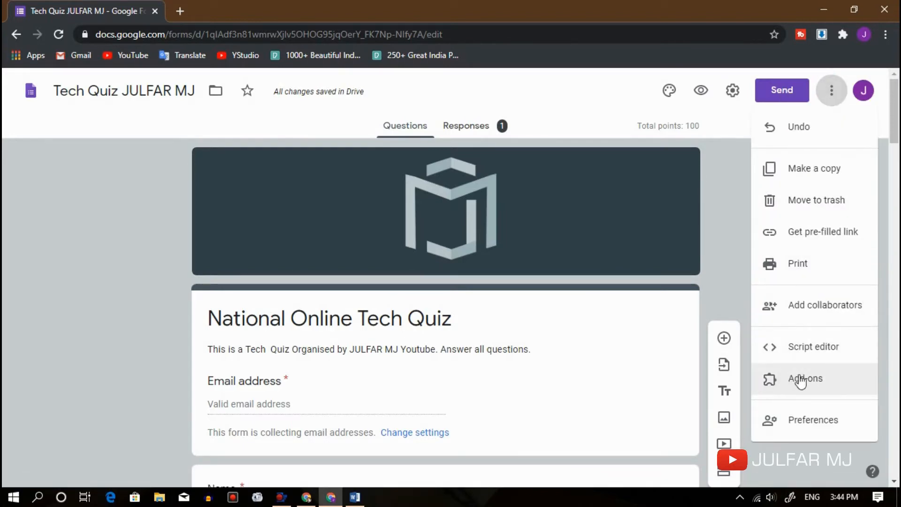
{"action": "left_click", "coordinate": [833, 378]}
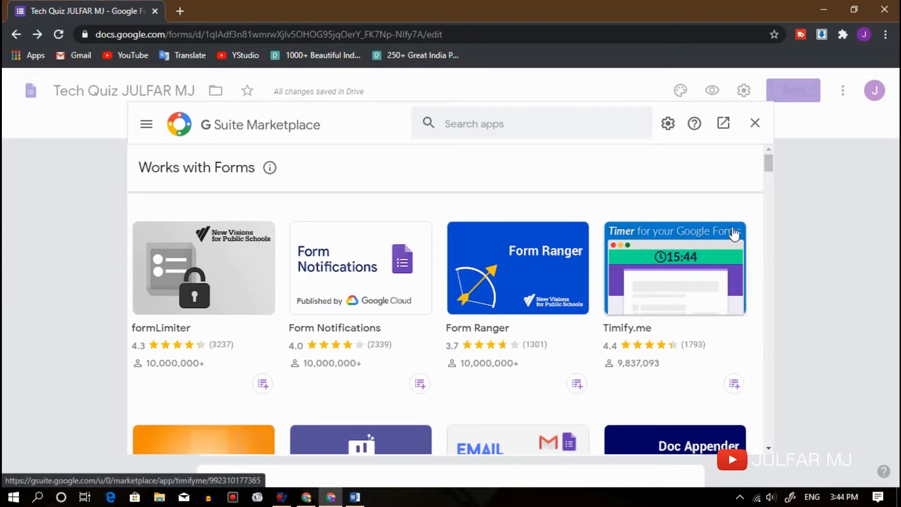
{"action": "scroll", "coordinate": [586, 360], "scroll_direction": "down", "scroll_amount": 2}
{"action": "scroll", "coordinate": [585, 361], "scroll_direction": "down", "scroll_amount": 3}
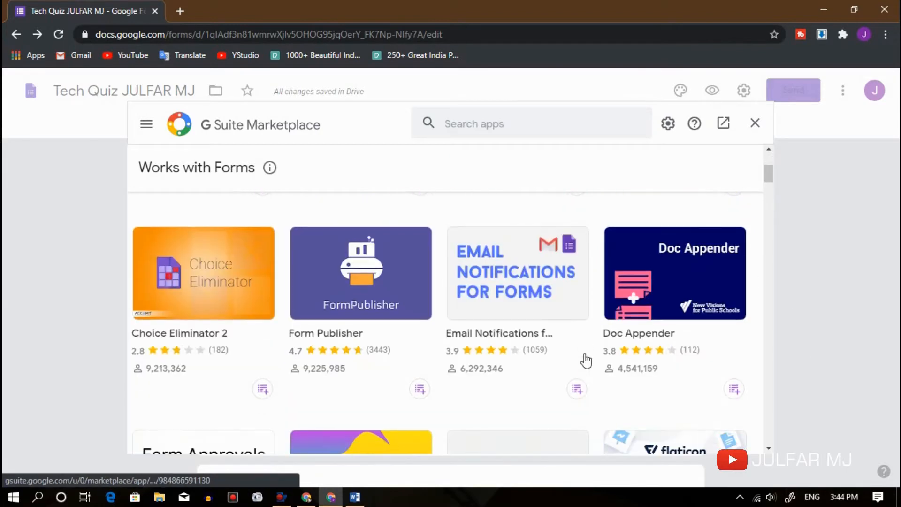
{"action": "scroll", "coordinate": [582, 359], "scroll_direction": "up", "scroll_amount": 5}
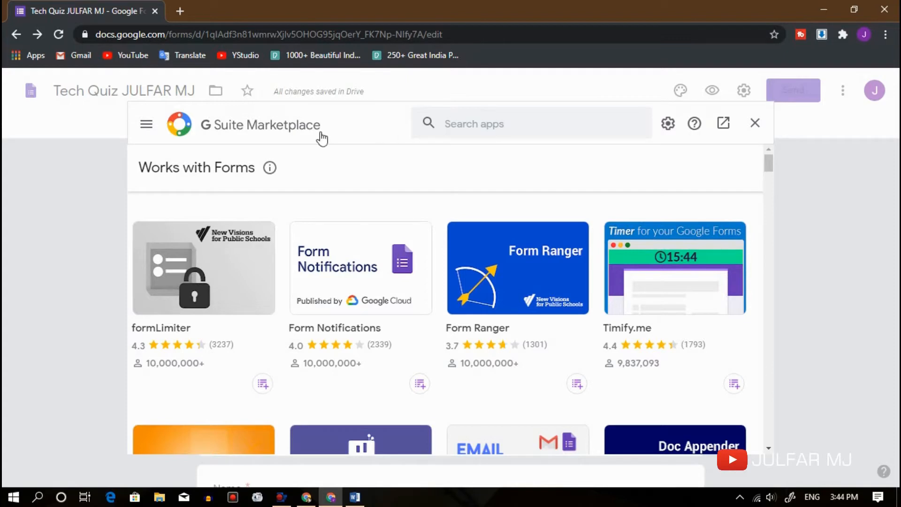
Search the marketplace for the Certify'em add-on.
{"action": "left_click", "coordinate": [471, 119]}
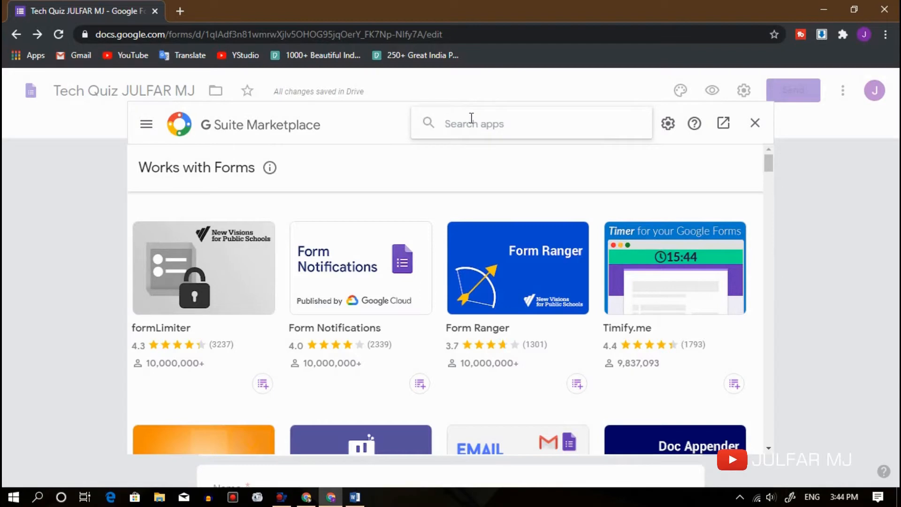
{"action": "type", "text": "cRT"}
{"action": "key", "text": "BackSpace"}
{"action": "key", "text": "BackSpace"}
{"action": "type", "text": "ERTI"}
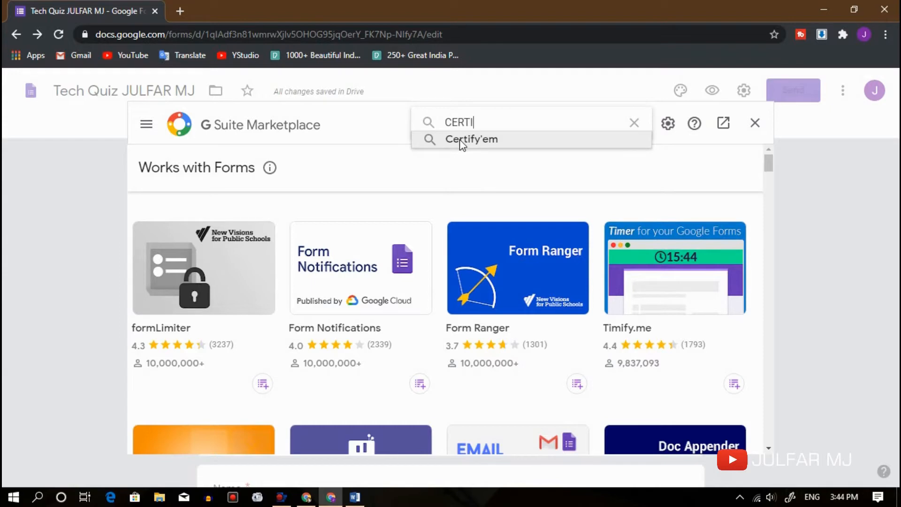
{"action": "type", "text": "FY"}
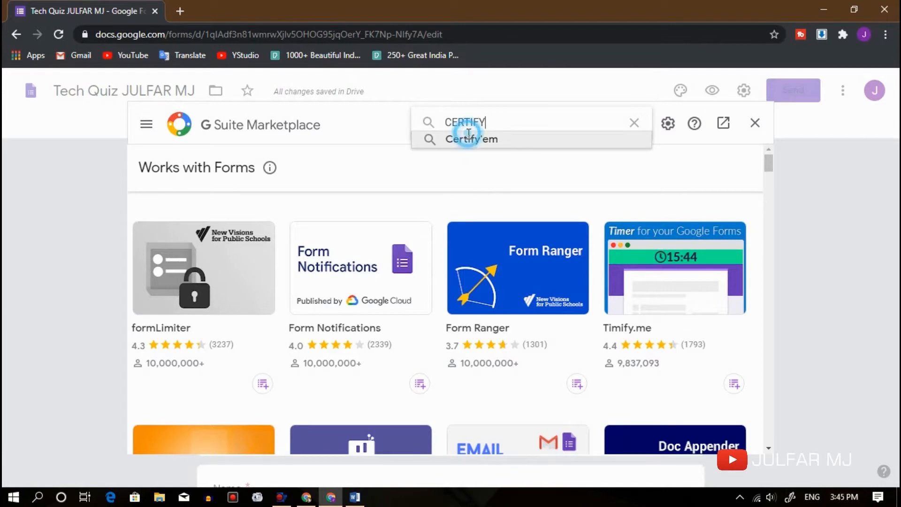
{"action": "left_click", "coordinate": [468, 138]}
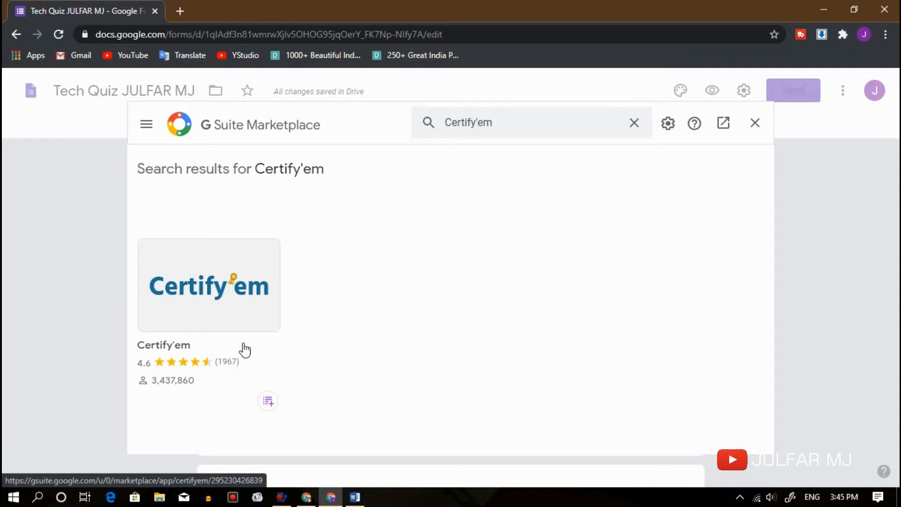
Start installing the Certify'em add-on and choose the signed-in Google account to authorize it.
{"action": "left_click", "coordinate": [224, 307]}
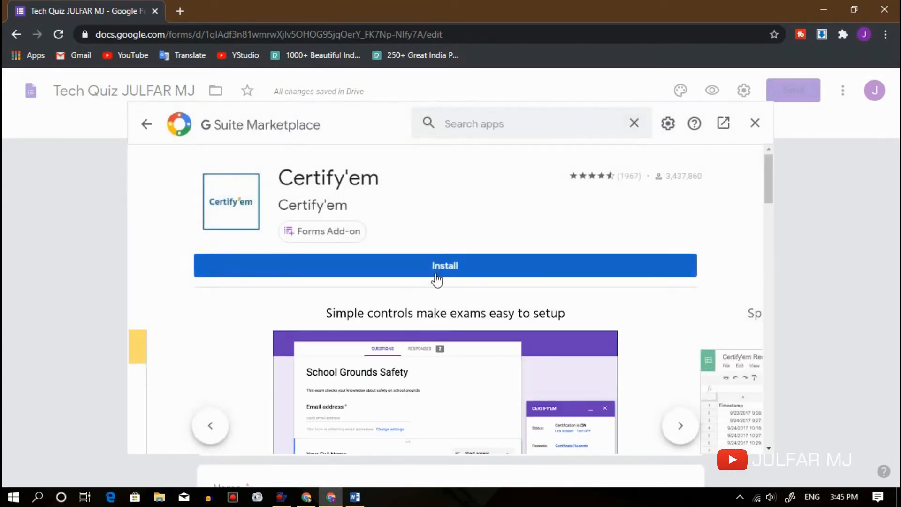
{"action": "left_click", "coordinate": [437, 267]}
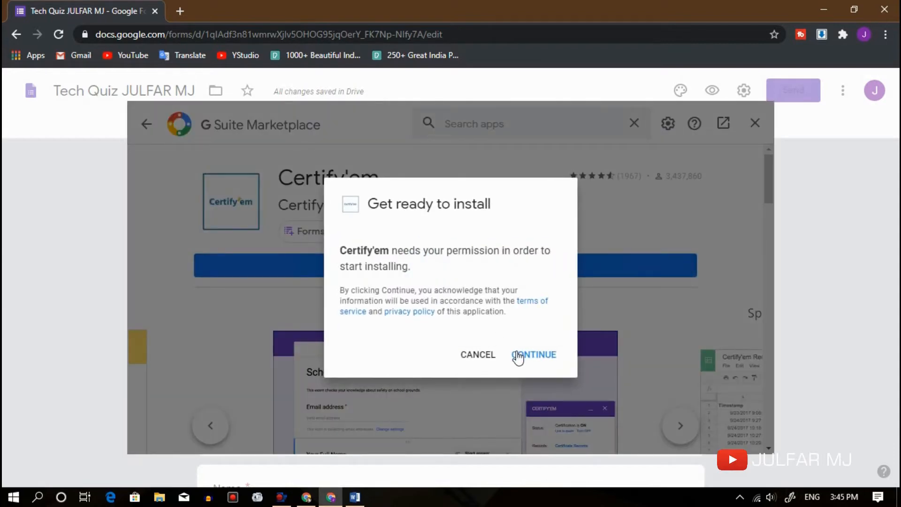
{"action": "left_click", "coordinate": [518, 357]}
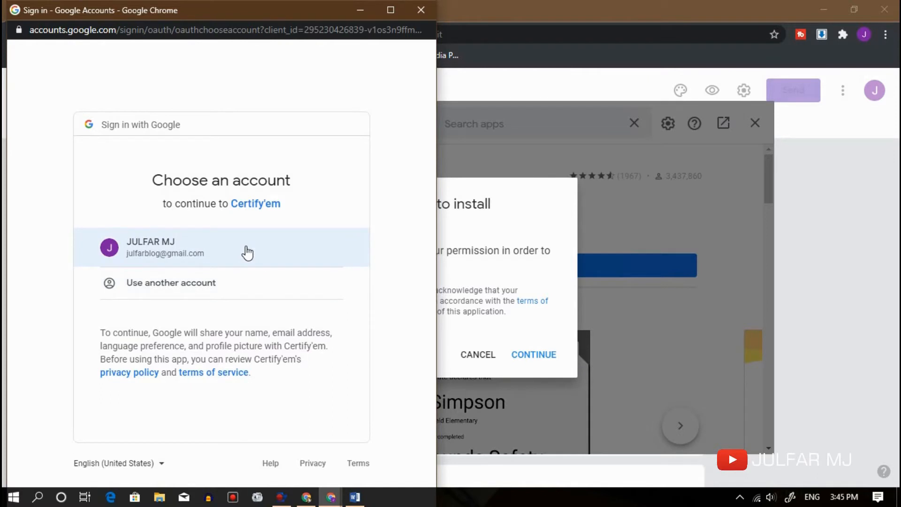
{"action": "left_click", "coordinate": [197, 257]}
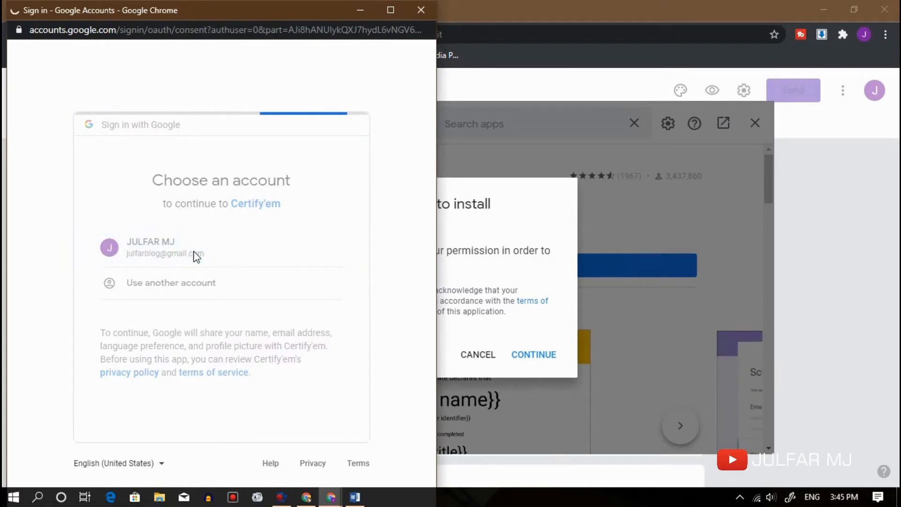
Review the access Certify'em requests, allow it, and finish the installation.
{"action": "scroll", "coordinate": [153, 319], "scroll_direction": "down", "scroll_amount": 5}
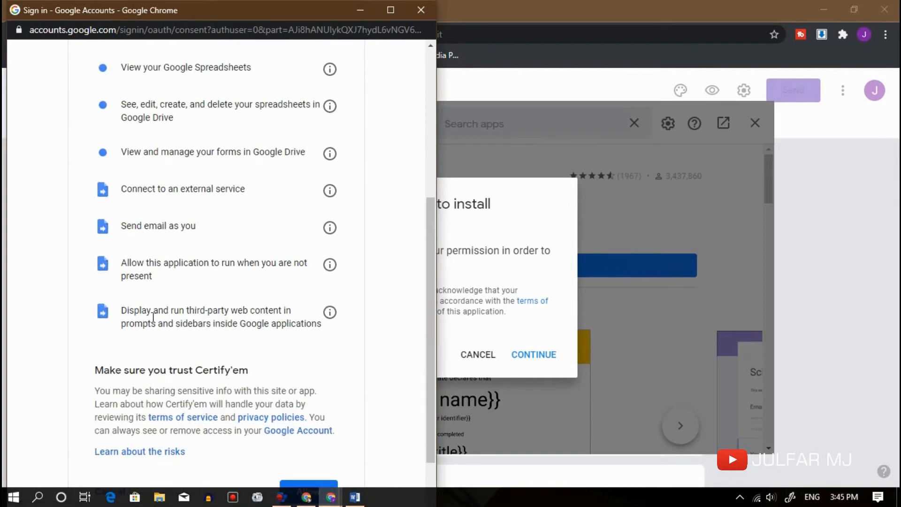
{"action": "scroll", "coordinate": [214, 351], "scroll_direction": "down", "scroll_amount": 2}
{"action": "scroll", "coordinate": [215, 353], "scroll_direction": "up", "scroll_amount": 7}
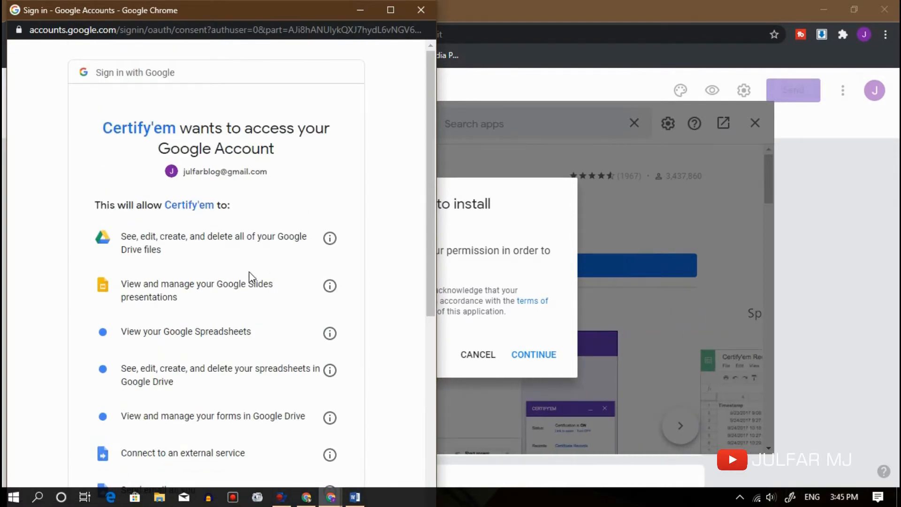
{"action": "scroll", "coordinate": [202, 312], "scroll_direction": "down", "scroll_amount": 4}
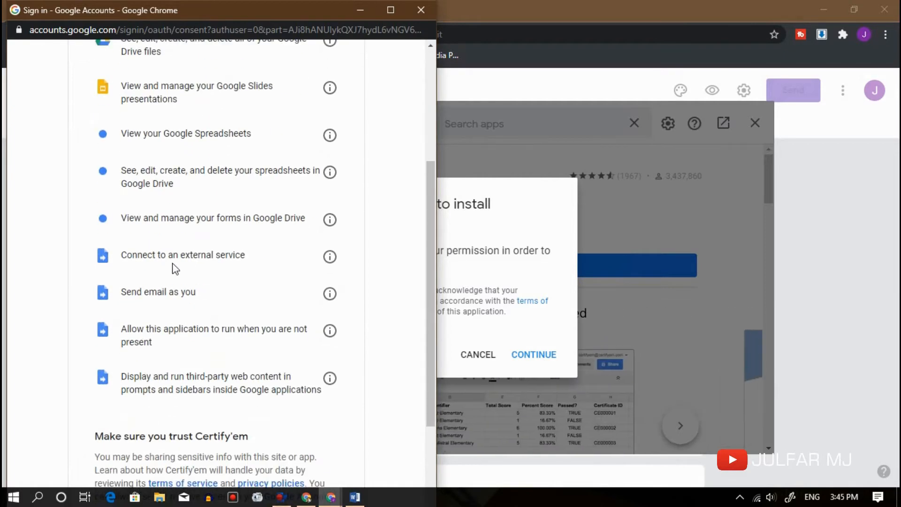
{"action": "scroll", "coordinate": [160, 310], "scroll_direction": "down", "scroll_amount": 3}
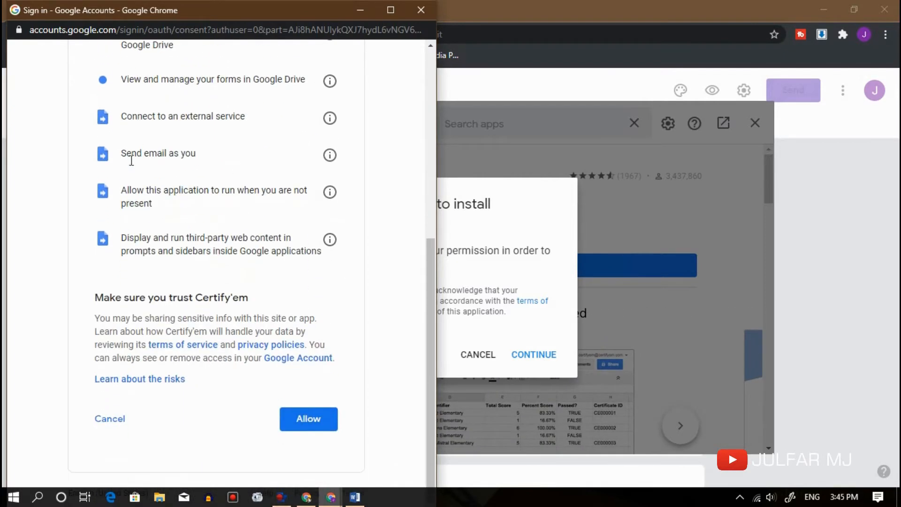
{"action": "left_click", "coordinate": [311, 424]}
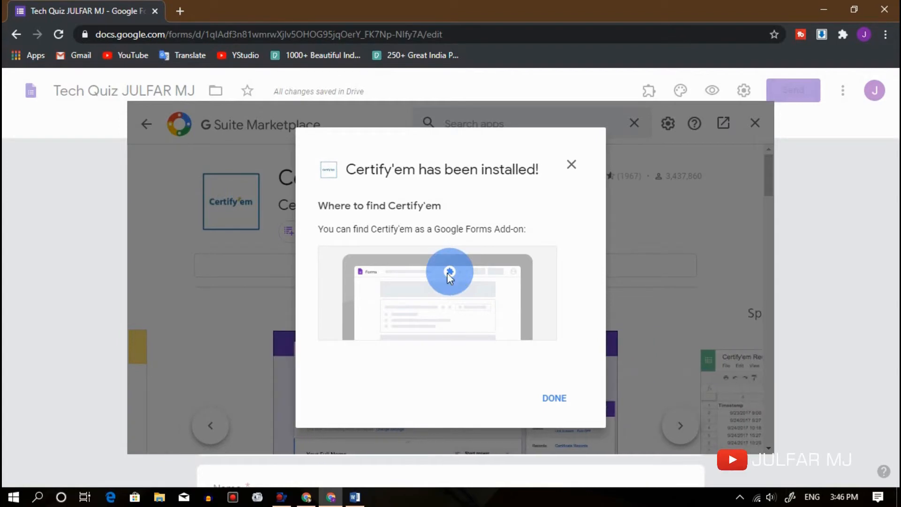
{"action": "left_click", "coordinate": [559, 397]}
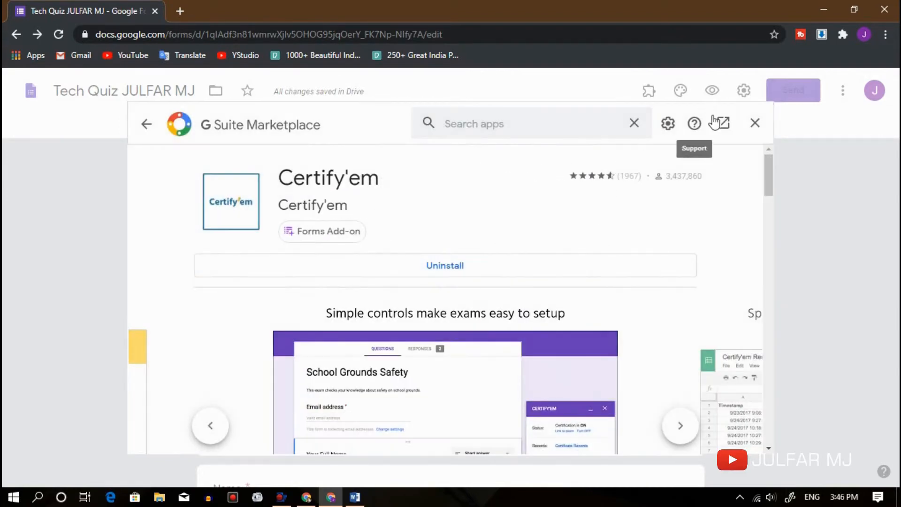
Open the G Suite Marketplace in its own browser tab, search for Certify'em and open its product page.
{"action": "left_click", "coordinate": [724, 124]}
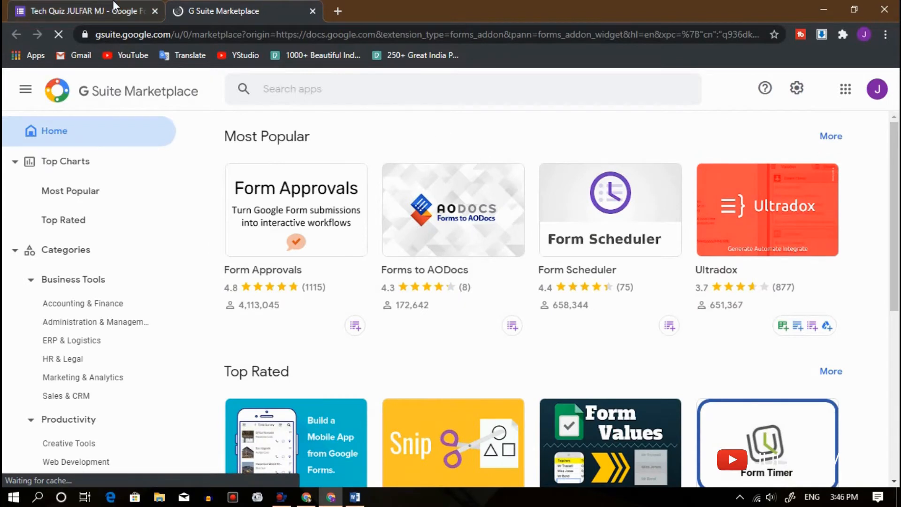
{"action": "left_click", "coordinate": [325, 85]}
{"action": "type", "text": "CER"}
{"action": "left_click", "coordinate": [316, 111]}
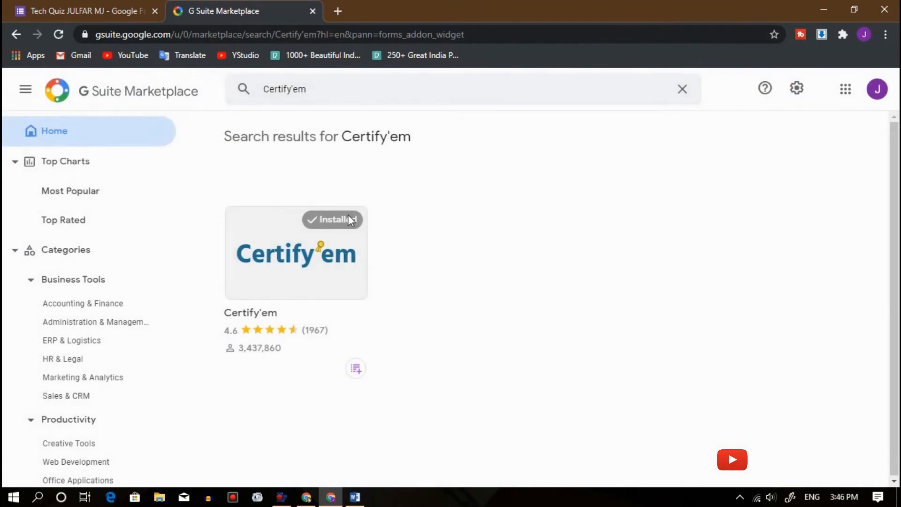
{"action": "left_click", "coordinate": [290, 321]}
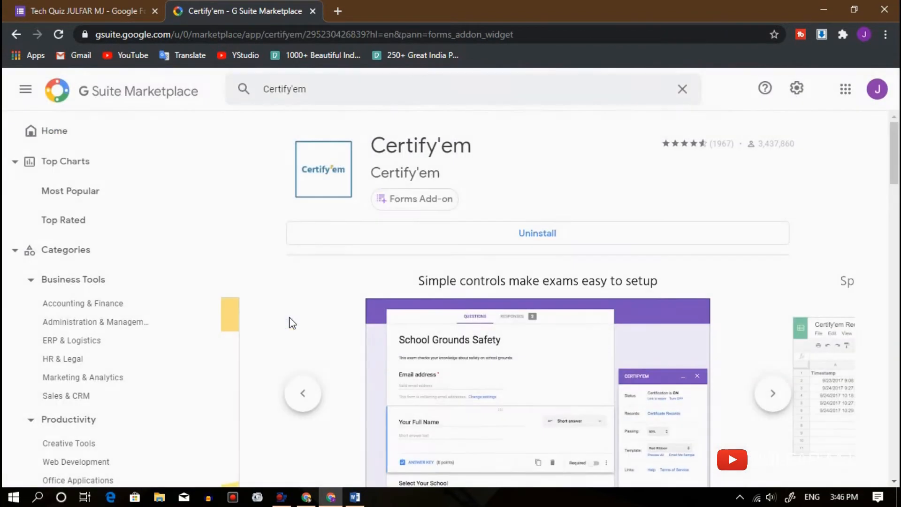
Examine the Certify'em preview images of exam controls, record spreadsheet, certificate templates and custom template.
{"action": "scroll", "coordinate": [745, 215], "scroll_direction": "down", "scroll_amount": 4}
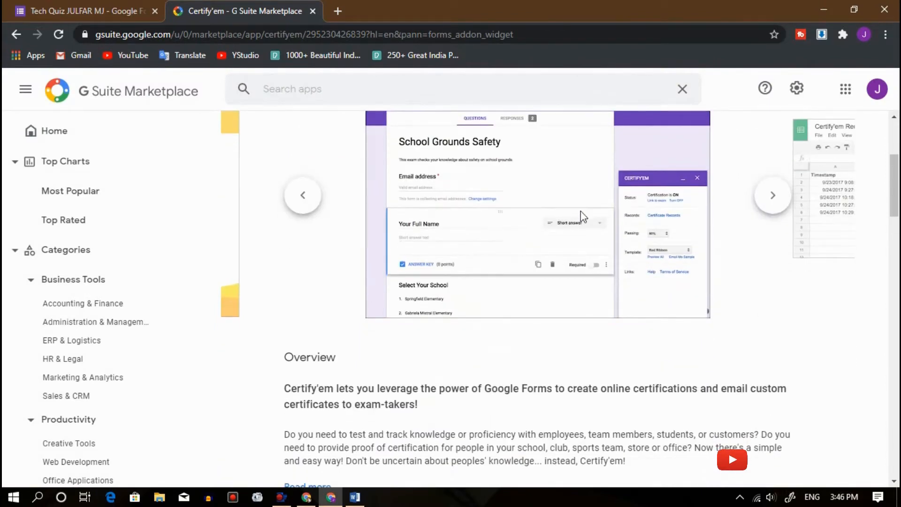
{"action": "scroll", "coordinate": [583, 216], "scroll_direction": "up", "scroll_amount": 1}
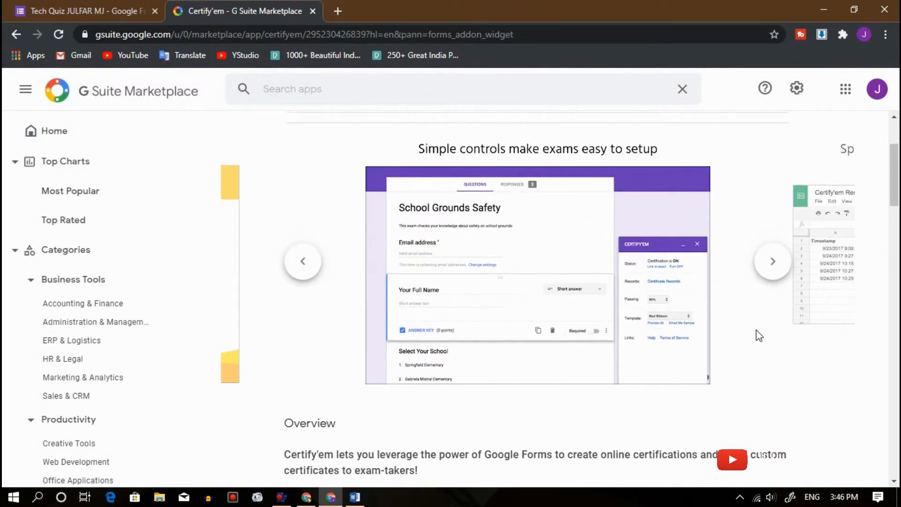
{"action": "left_click", "coordinate": [773, 262]}
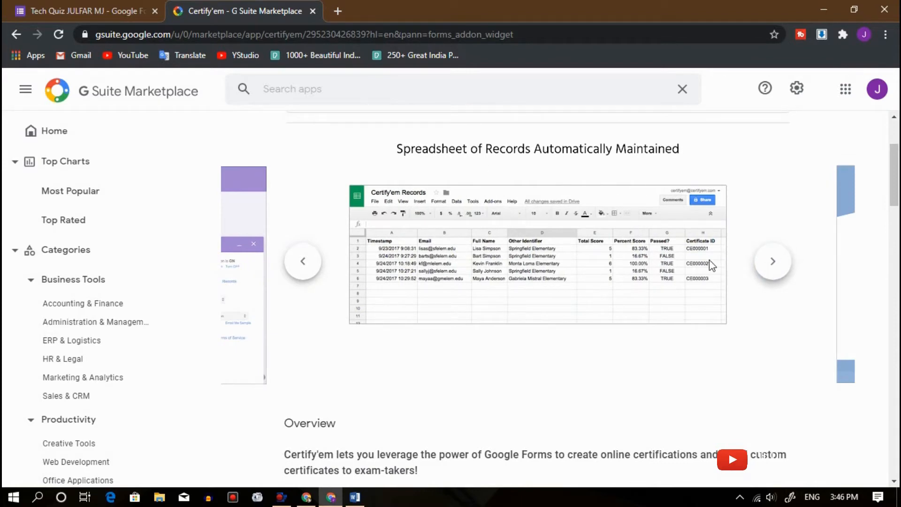
{"action": "left_click", "coordinate": [765, 261]}
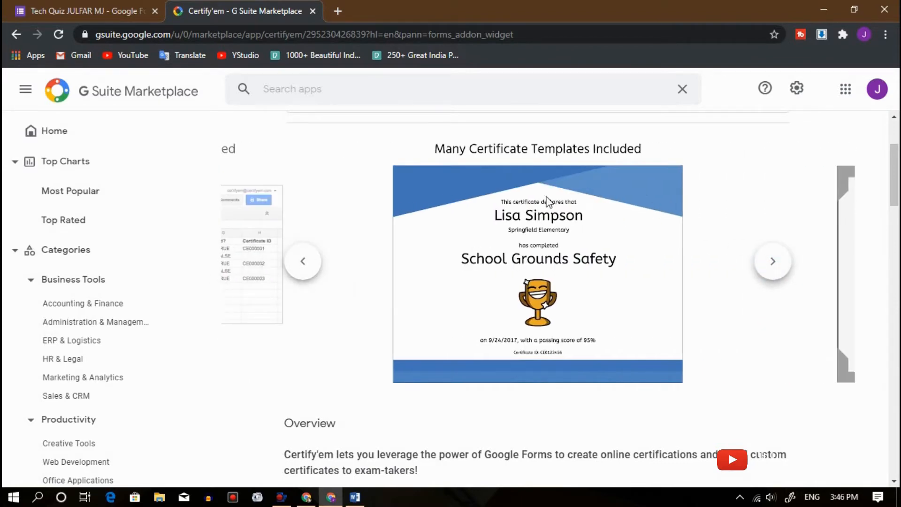
{"action": "left_click", "coordinate": [762, 265]}
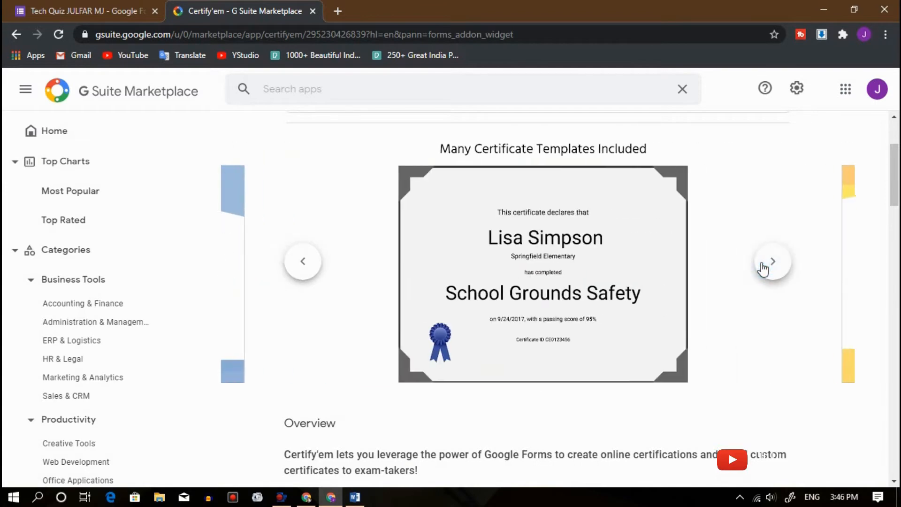
{"action": "left_click", "coordinate": [762, 266]}
{"action": "left_click", "coordinate": [772, 261]}
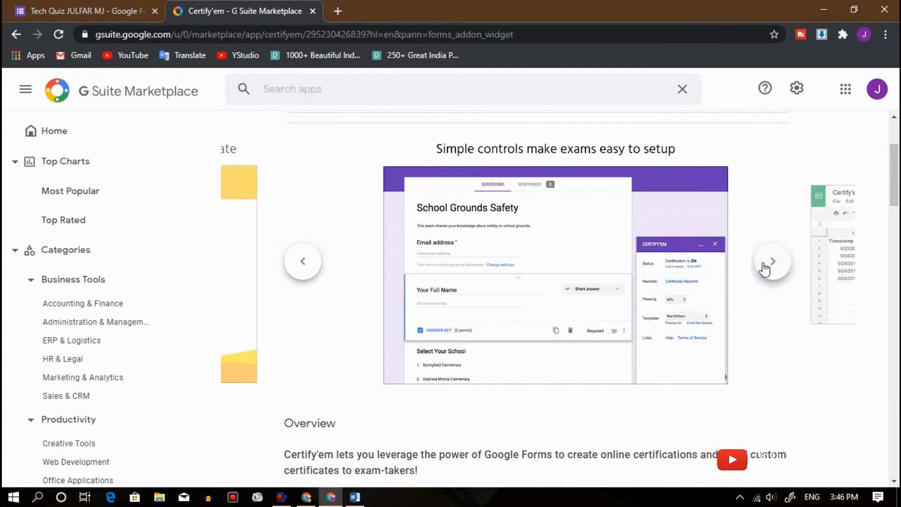
{"action": "scroll", "coordinate": [614, 379], "scroll_direction": "down", "scroll_amount": 4}
{"action": "scroll", "coordinate": [616, 381], "scroll_direction": "up", "scroll_amount": 5}
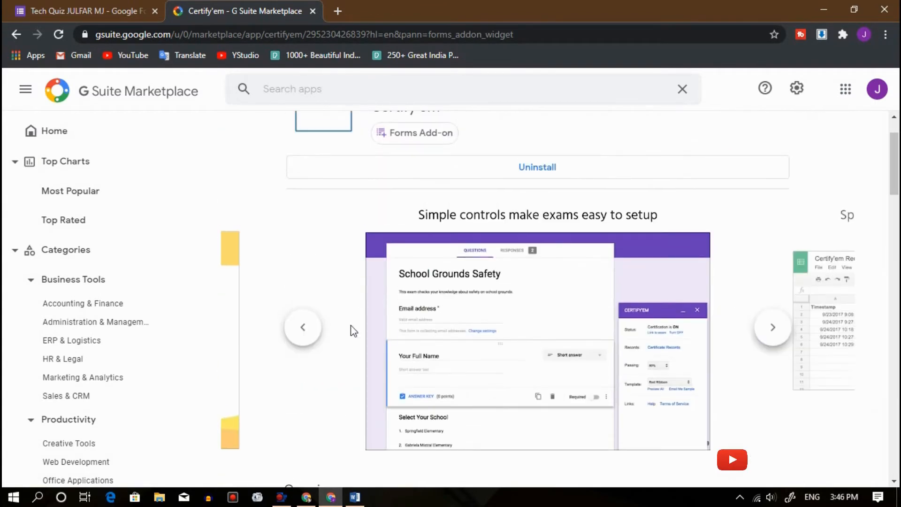
{"action": "left_click", "coordinate": [314, 333]}
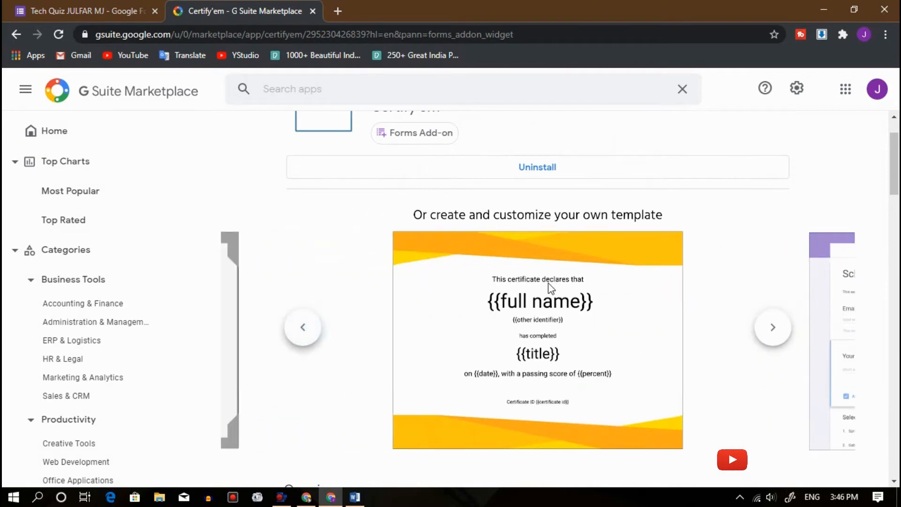
Examine the template preview, overview and review section on the Certify'em product page, and close the marketplace to return to the quiz.
{"action": "scroll", "coordinate": [555, 356], "scroll_direction": "down", "scroll_amount": 1}
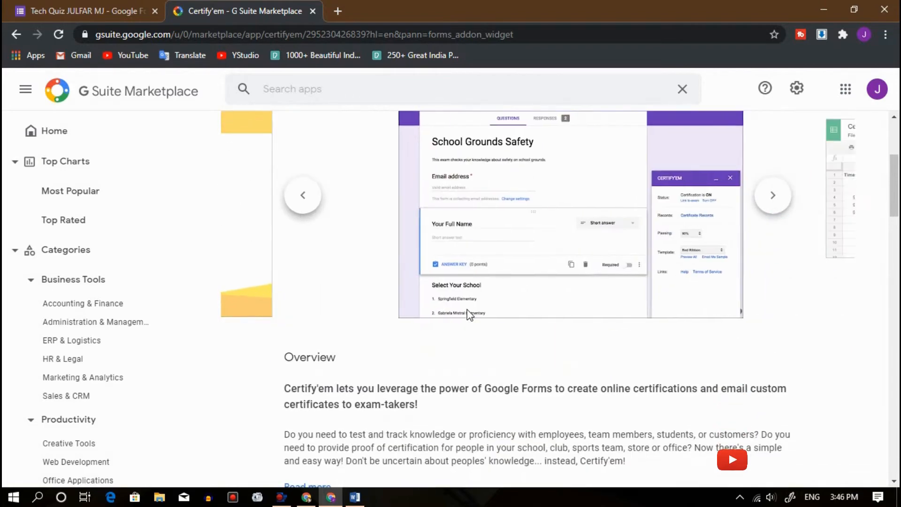
{"action": "scroll", "coordinate": [469, 314], "scroll_direction": "up", "scroll_amount": 1}
{"action": "left_click", "coordinate": [303, 329]}
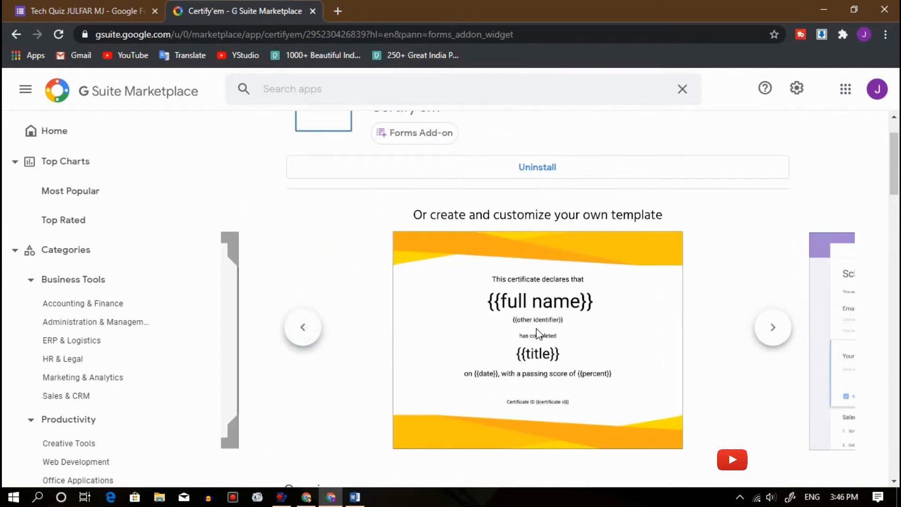
{"action": "scroll", "coordinate": [637, 365], "scroll_direction": "down", "scroll_amount": 7}
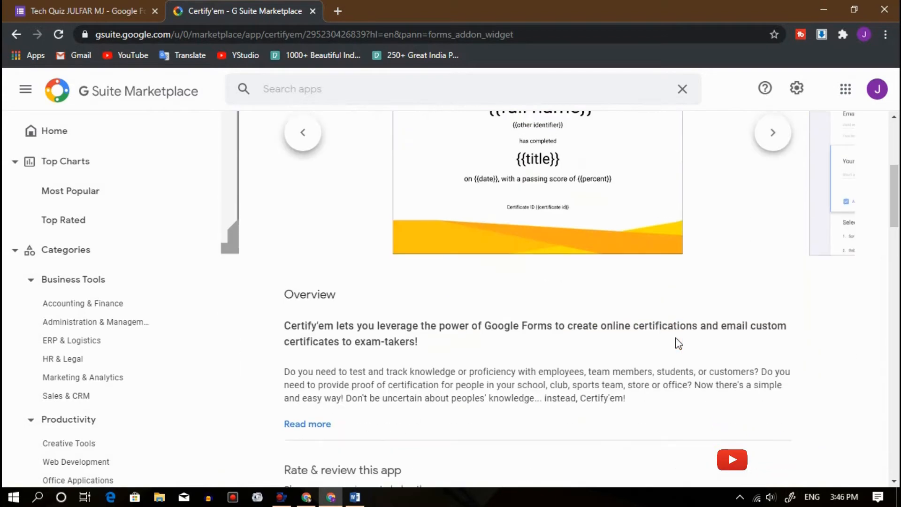
{"action": "scroll", "coordinate": [530, 315], "scroll_direction": "down", "scroll_amount": 10}
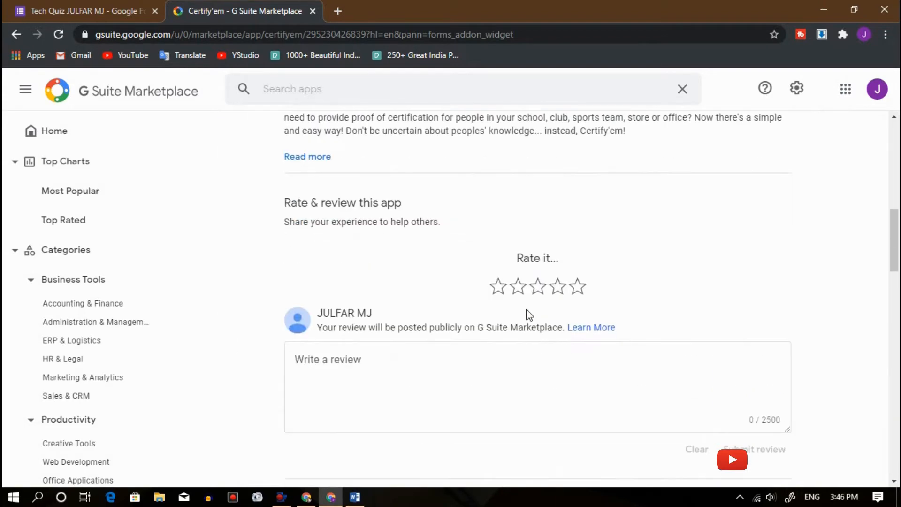
{"action": "scroll", "coordinate": [530, 319], "scroll_direction": "up", "scroll_amount": 17}
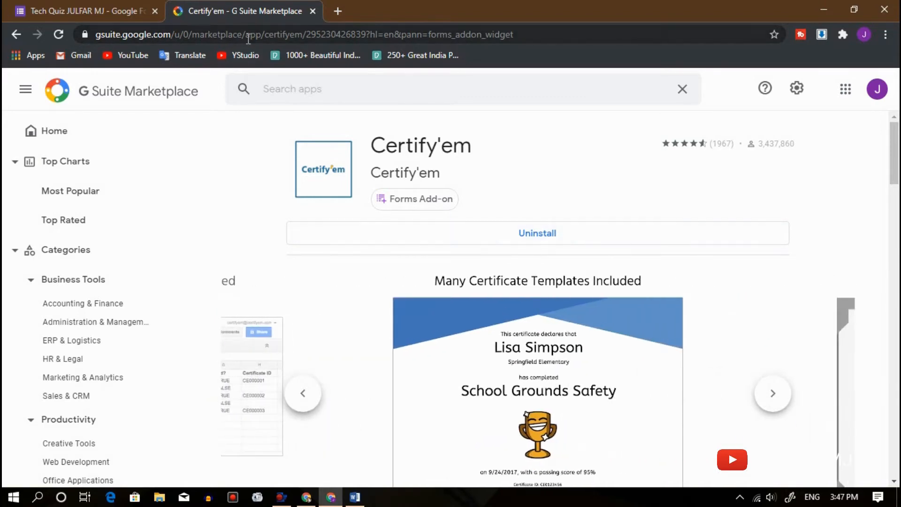
{"action": "left_click", "coordinate": [313, 11]}
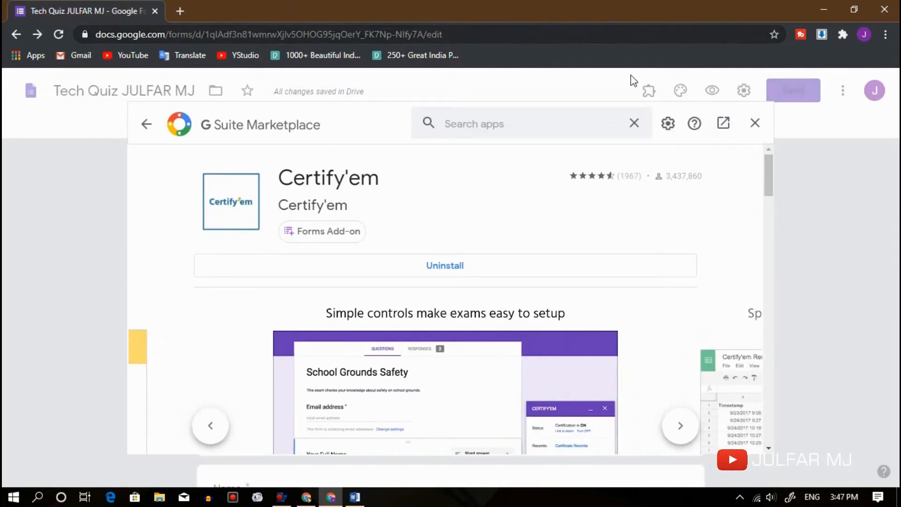
{"action": "left_click", "coordinate": [757, 122]}
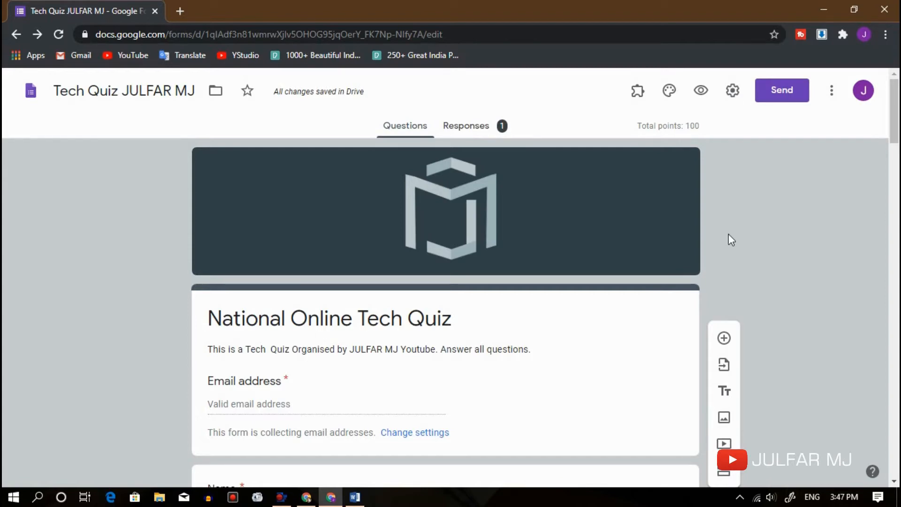
In the Certify'em controls, confirm the terms of service and certificate limit, and turn certification on for the quiz.
{"action": "left_click", "coordinate": [636, 96]}
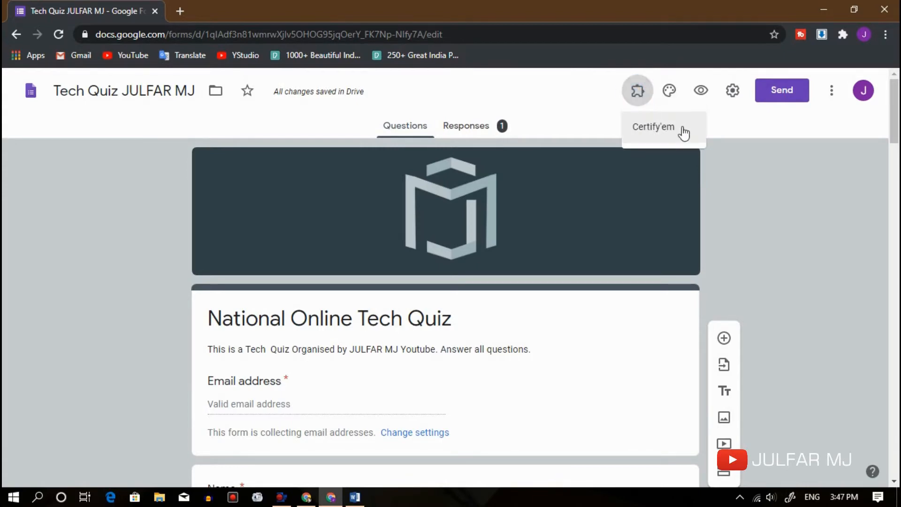
{"action": "left_click", "coordinate": [658, 127]}
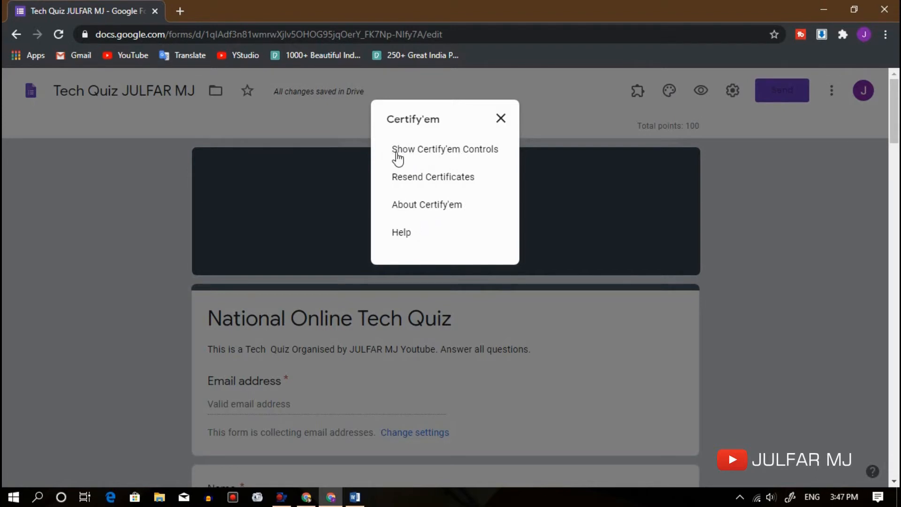
{"action": "left_click", "coordinate": [448, 149]}
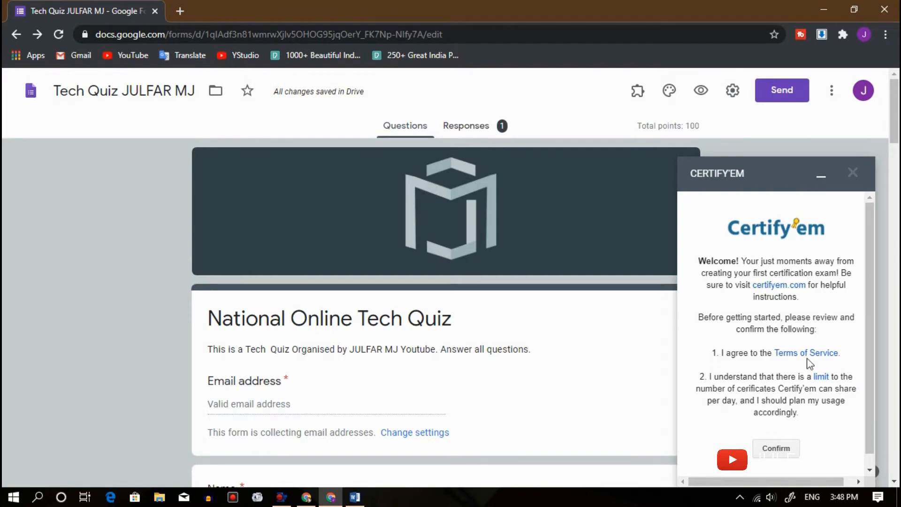
{"action": "left_click", "coordinate": [782, 449]}
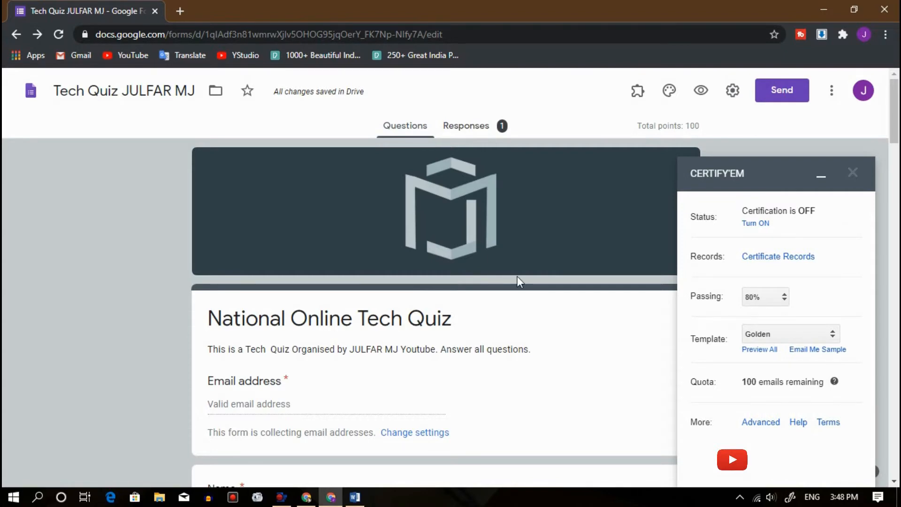
{"action": "left_click", "coordinate": [756, 223]}
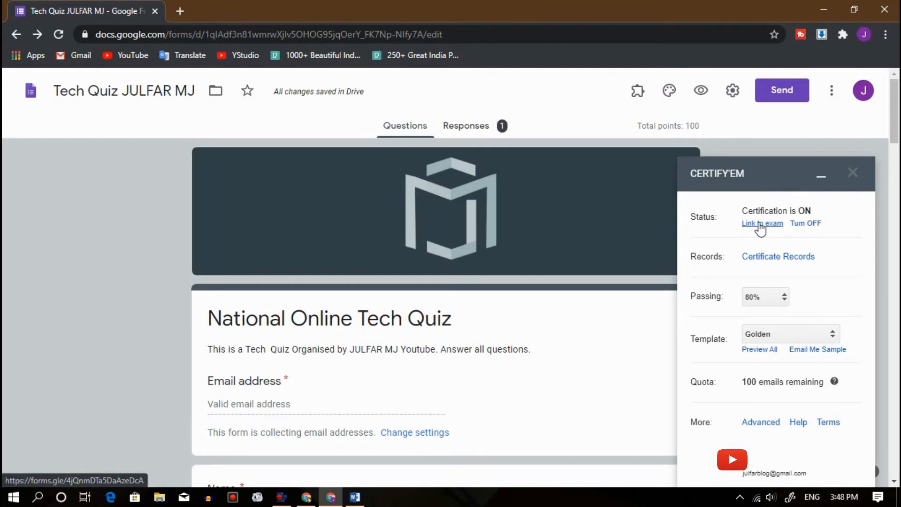
Review the linked exam form as participants see it and examine the column headers of the Certificate Records spreadsheet.
{"action": "left_click", "coordinate": [758, 223]}
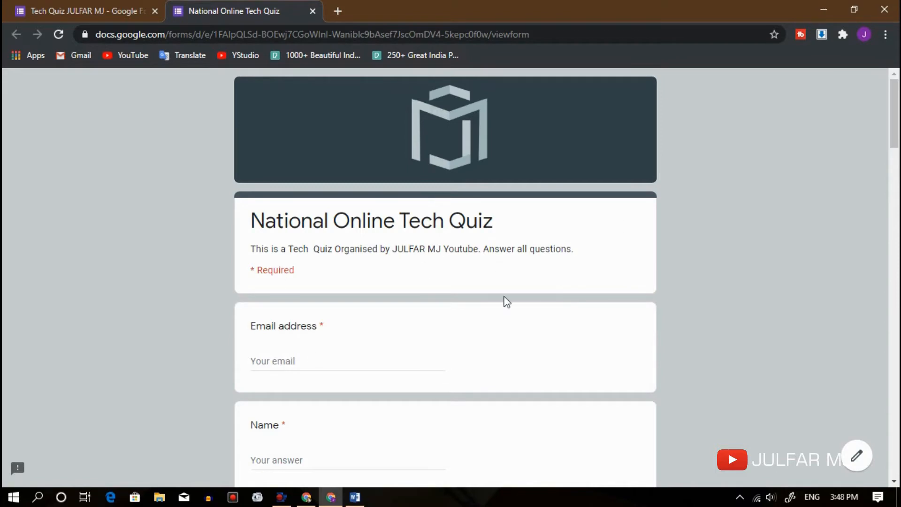
{"action": "scroll", "coordinate": [459, 310], "scroll_direction": "down", "scroll_amount": 20}
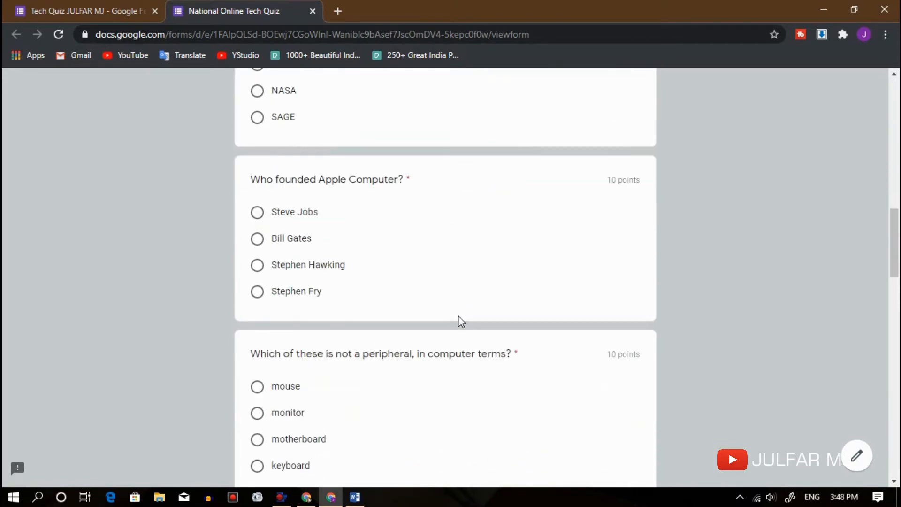
{"action": "scroll", "coordinate": [462, 322], "scroll_direction": "up", "scroll_amount": 20}
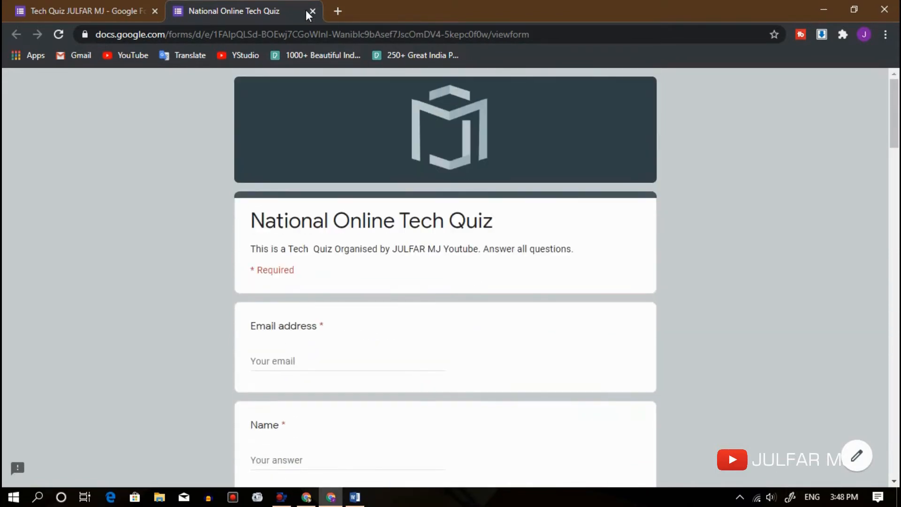
{"action": "left_click", "coordinate": [312, 12]}
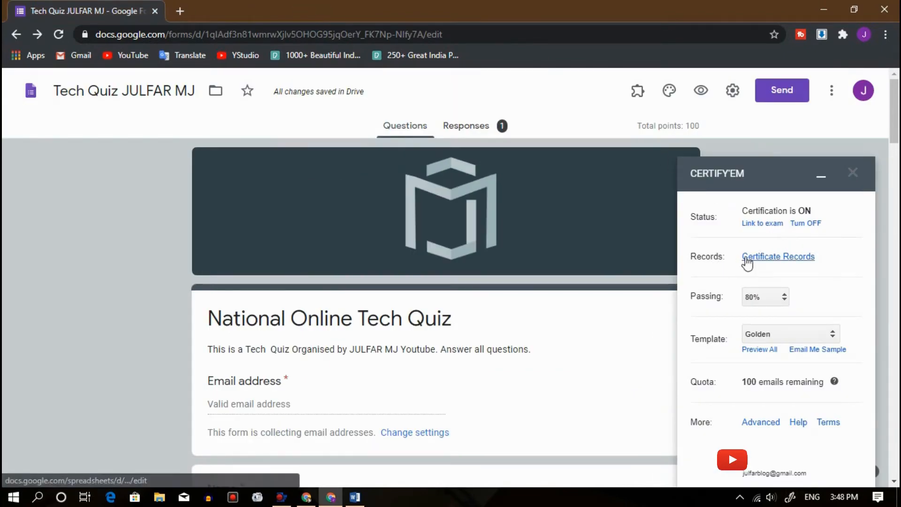
{"action": "left_click", "coordinate": [793, 257]}
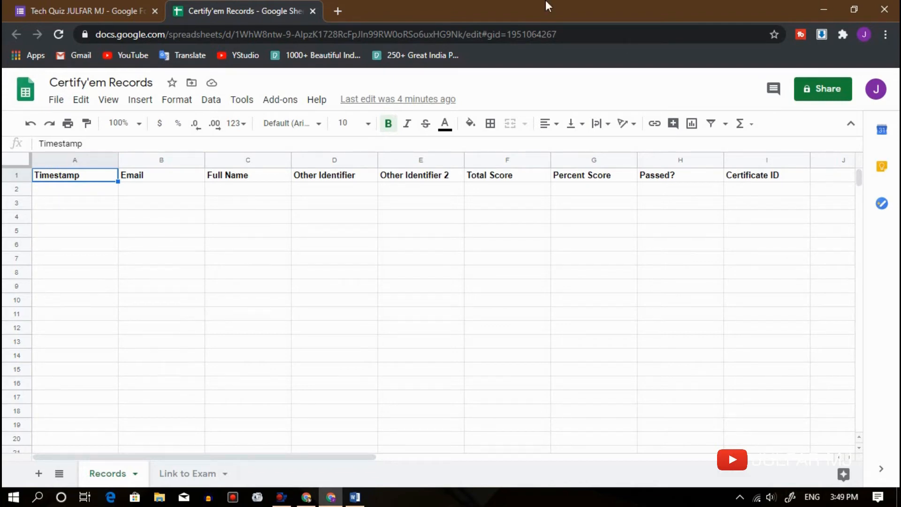
{"action": "left_click", "coordinate": [313, 11]}
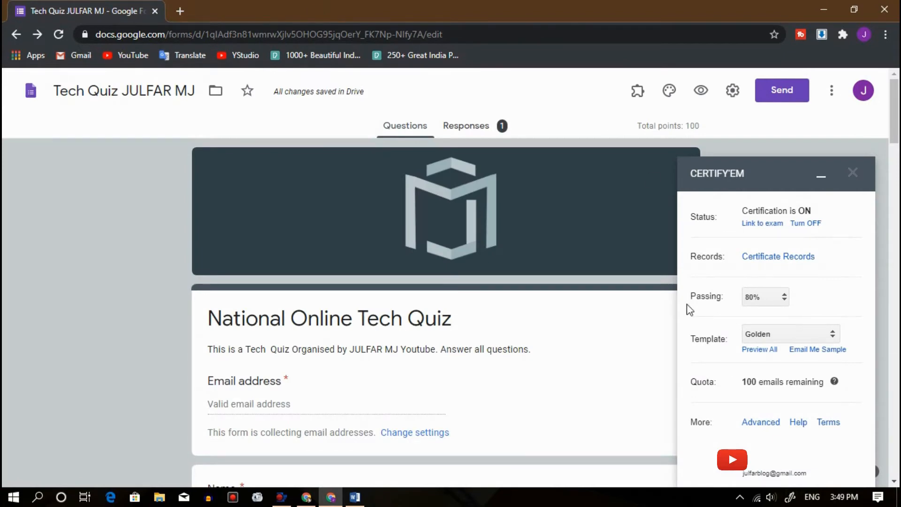
Set the passing score for earning a certificate to 50%.
{"action": "left_click", "coordinate": [768, 303]}
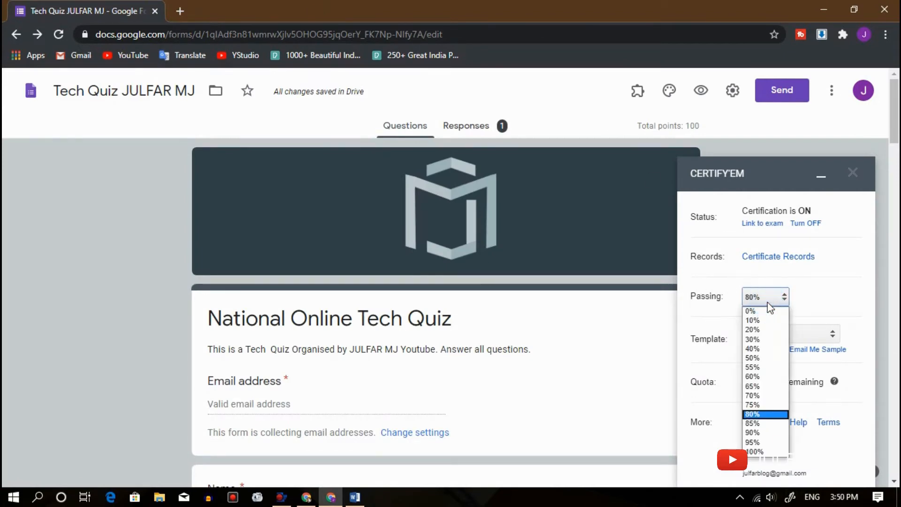
{"action": "left_click", "coordinate": [765, 397]}
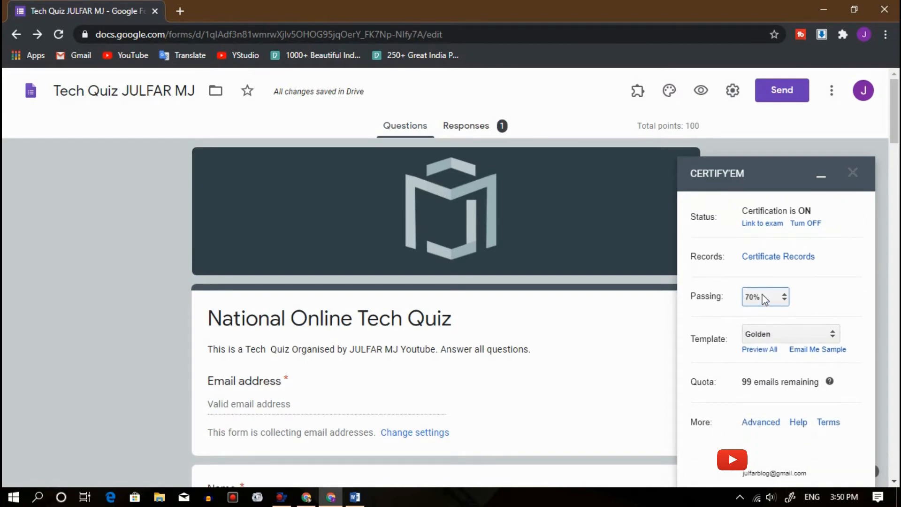
{"action": "left_click", "coordinate": [764, 300]}
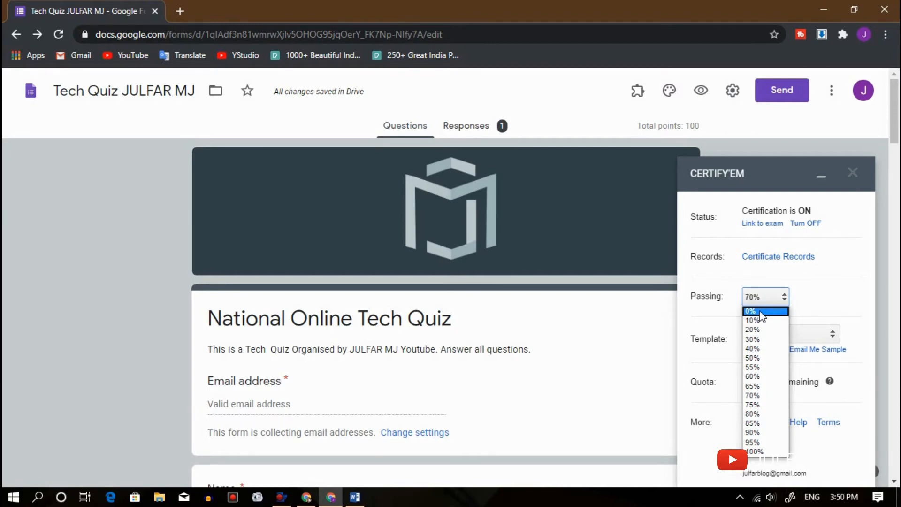
{"action": "left_click", "coordinate": [756, 396]}
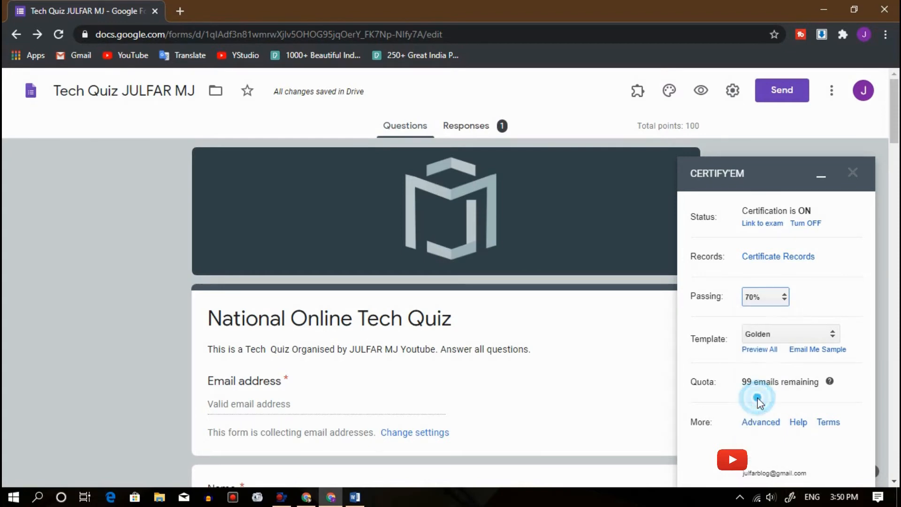
{"action": "left_click", "coordinate": [764, 300]}
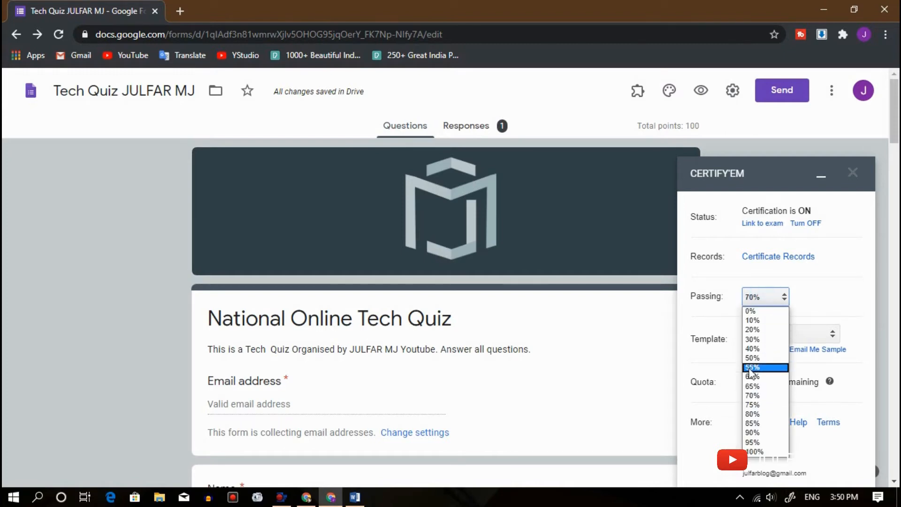
{"action": "left_click", "coordinate": [770, 359]}
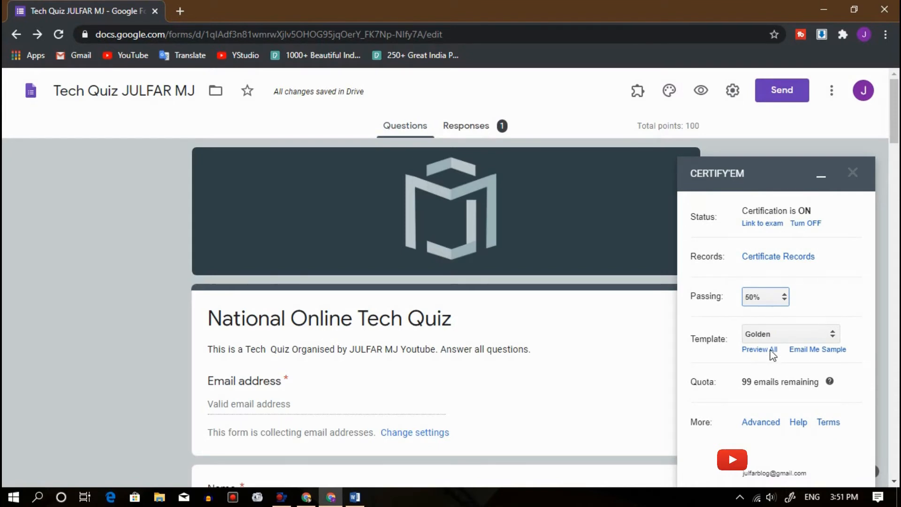
Check which certificate templates Certify'em offers, leaving the Golden template selected.
{"action": "scroll", "coordinate": [844, 317], "scroll_direction": "down", "scroll_amount": 3}
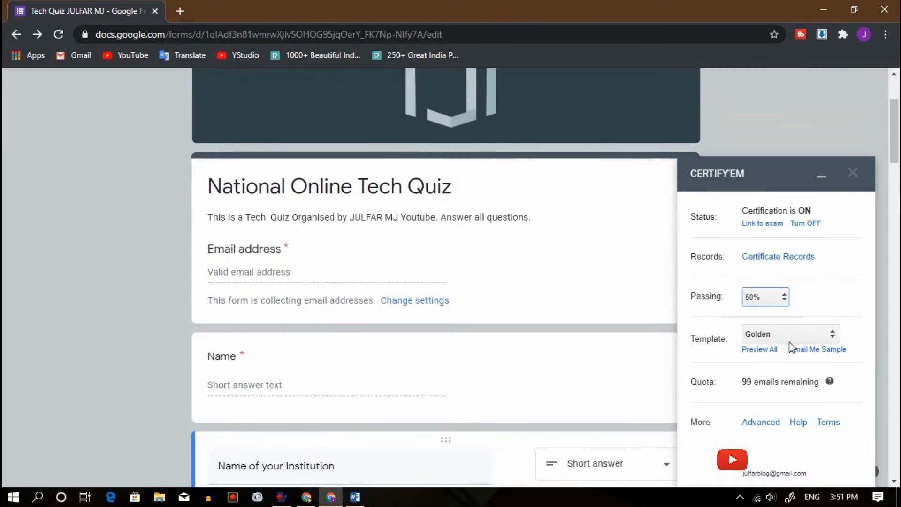
{"action": "left_click", "coordinate": [784, 339]}
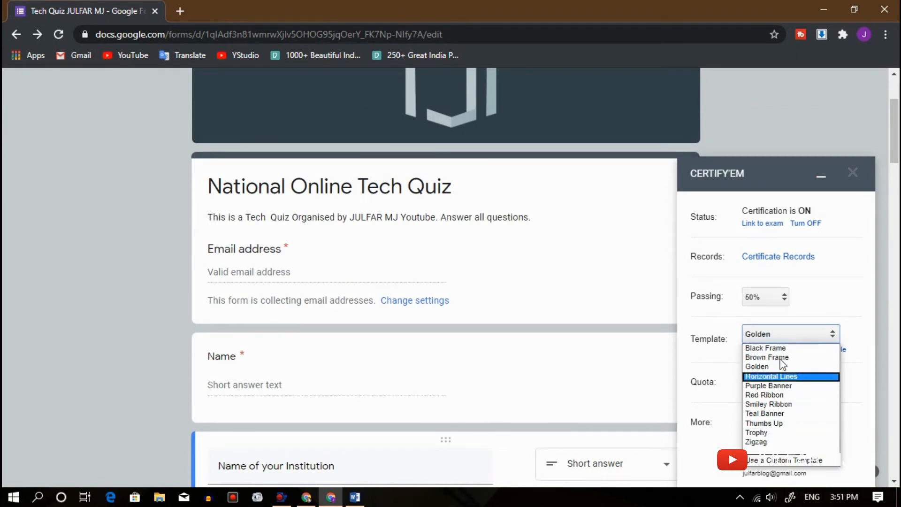
{"action": "left_click", "coordinate": [824, 304]}
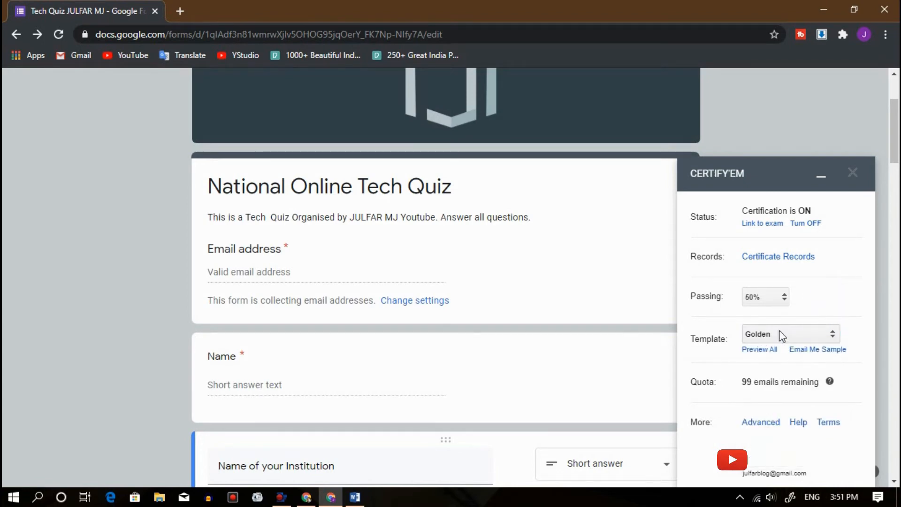
Preview all the included certificate templates on the Certify'em website, from Black Frame through Zigzag.
{"action": "left_click", "coordinate": [763, 350]}
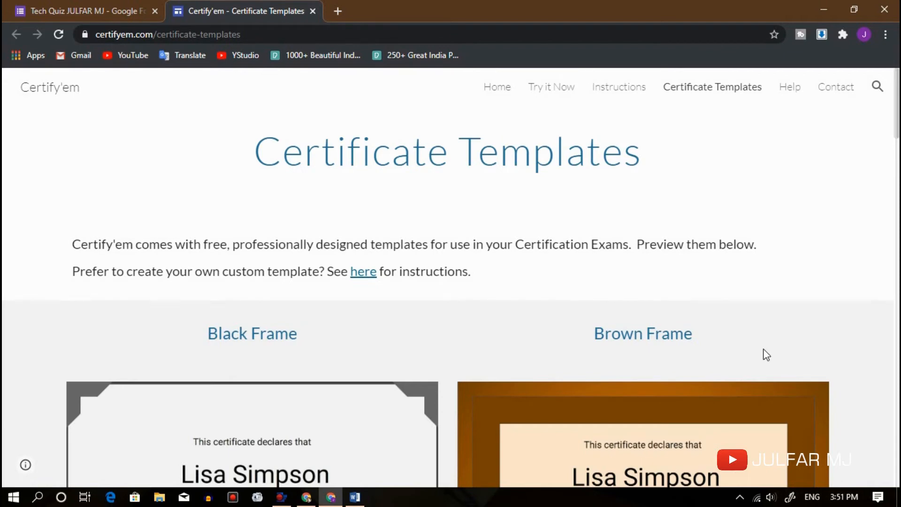
{"action": "scroll", "coordinate": [719, 357], "scroll_direction": "down", "scroll_amount": 9}
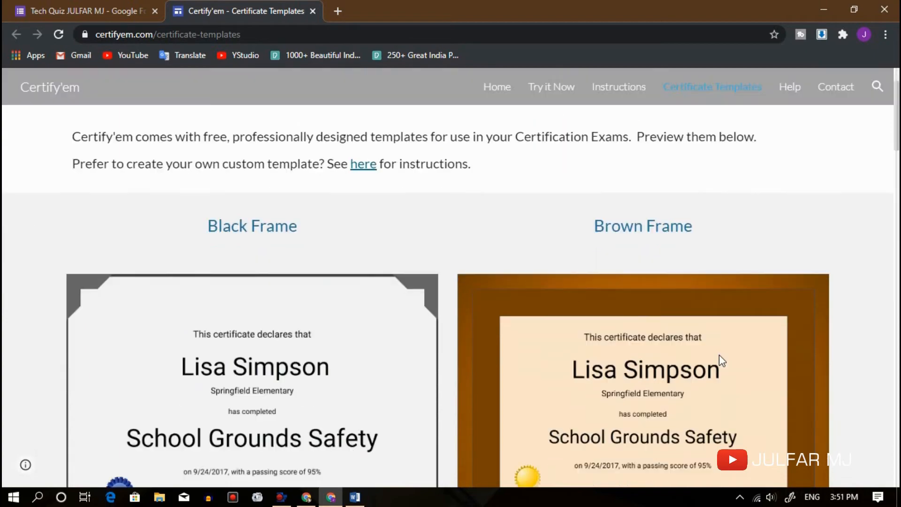
{"action": "scroll", "coordinate": [721, 360], "scroll_direction": "down", "scroll_amount": 11}
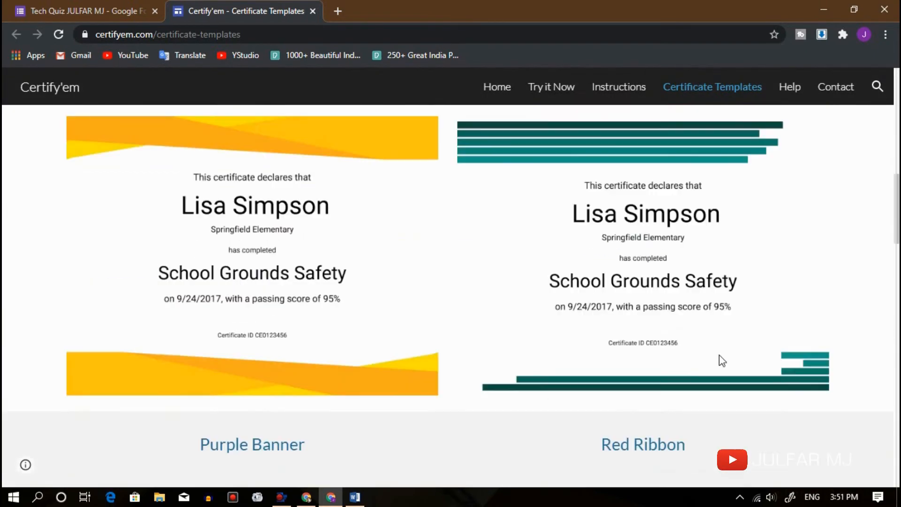
{"action": "scroll", "coordinate": [722, 364], "scroll_direction": "down", "scroll_amount": 18}
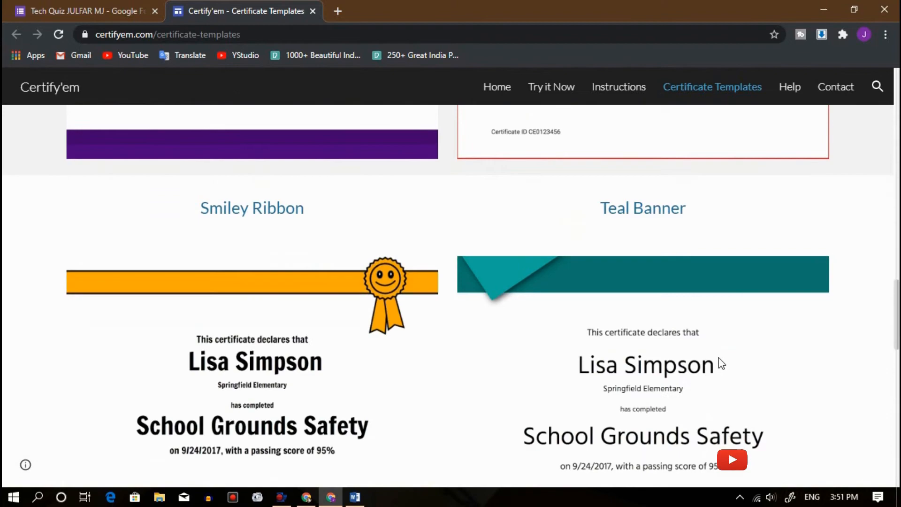
{"action": "scroll", "coordinate": [722, 364], "scroll_direction": "down", "scroll_amount": 6}
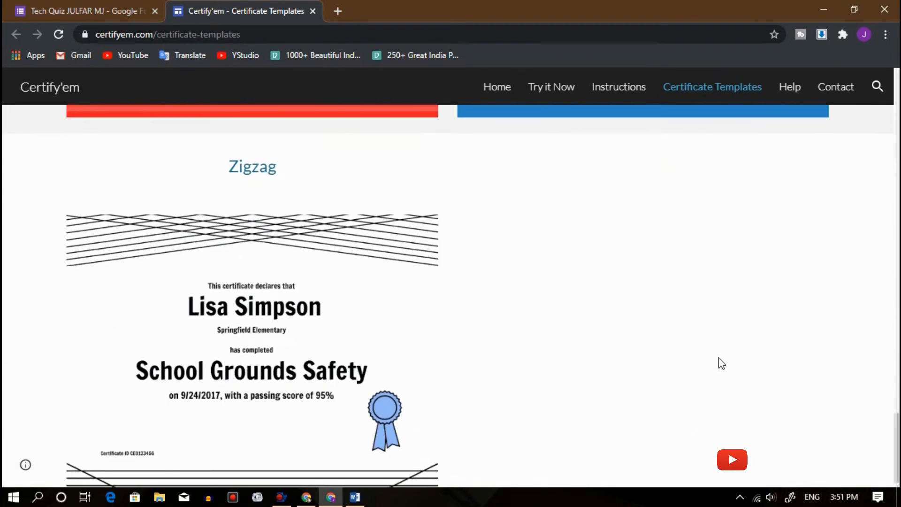
{"action": "scroll", "coordinate": [721, 363], "scroll_direction": "up", "scroll_amount": 10}
{"action": "scroll", "coordinate": [721, 363], "scroll_direction": "up", "scroll_amount": 1}
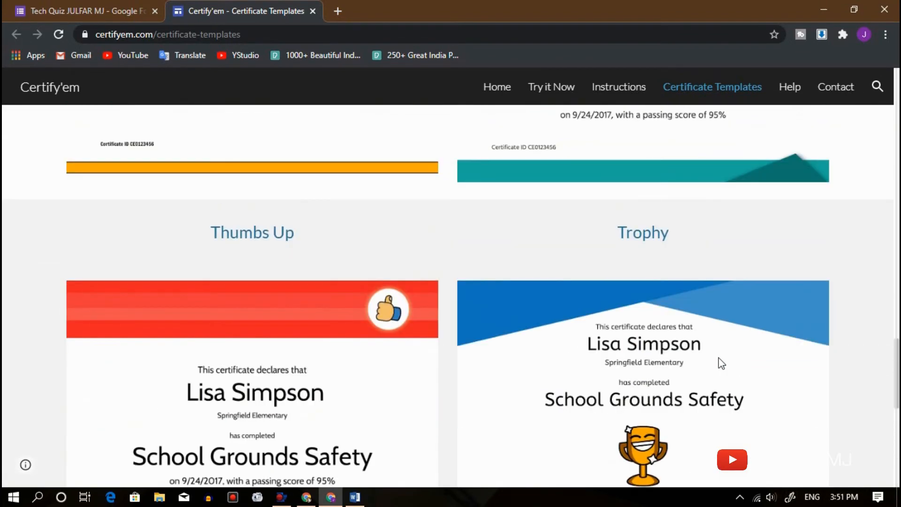
{"action": "scroll", "coordinate": [719, 361], "scroll_direction": "down", "scroll_amount": 4}
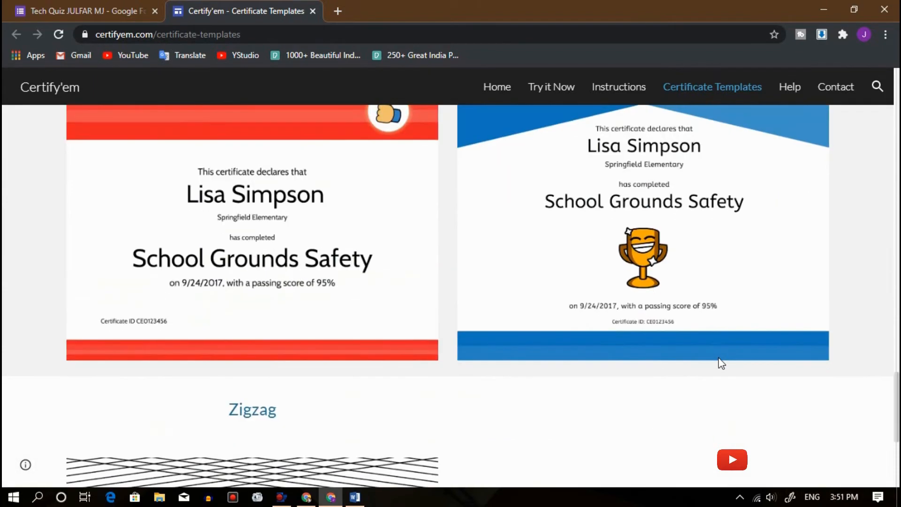
{"action": "scroll", "coordinate": [613, 280], "scroll_direction": "up", "scroll_amount": 3}
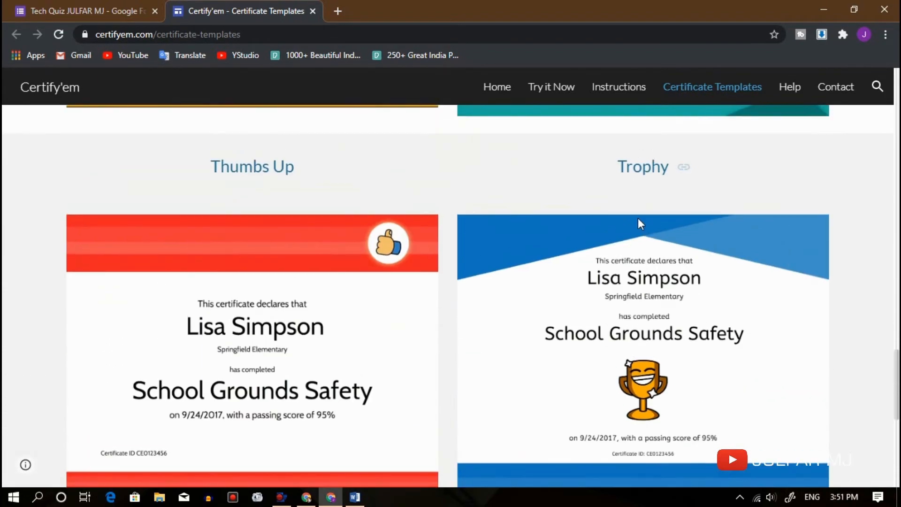
Look through the certificate template previews again, from Black Frame to Trophy, and copy the link to the Trophy section.
{"action": "scroll", "coordinate": [638, 216], "scroll_direction": "up", "scroll_amount": 7}
{"action": "scroll", "coordinate": [638, 220], "scroll_direction": "up", "scroll_amount": 15}
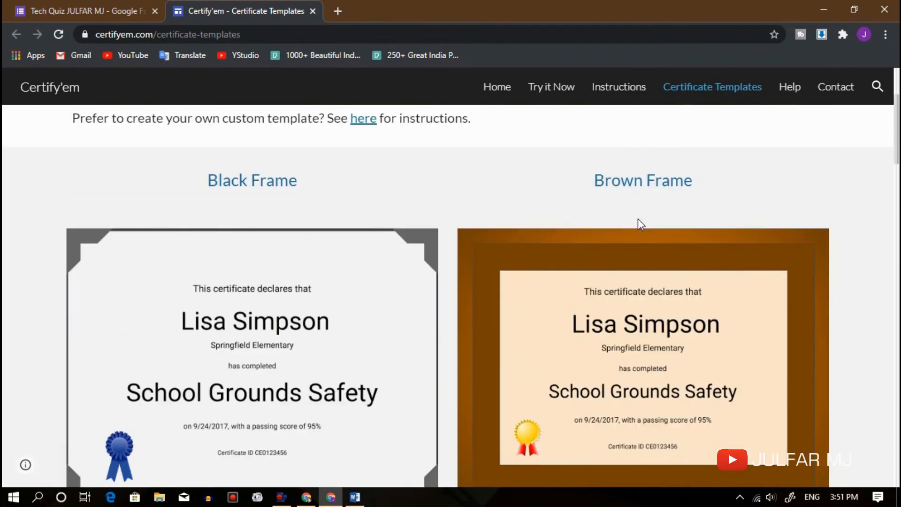
{"action": "scroll", "coordinate": [638, 219], "scroll_direction": "up", "scroll_amount": 3}
{"action": "scroll", "coordinate": [639, 220], "scroll_direction": "down", "scroll_amount": 4}
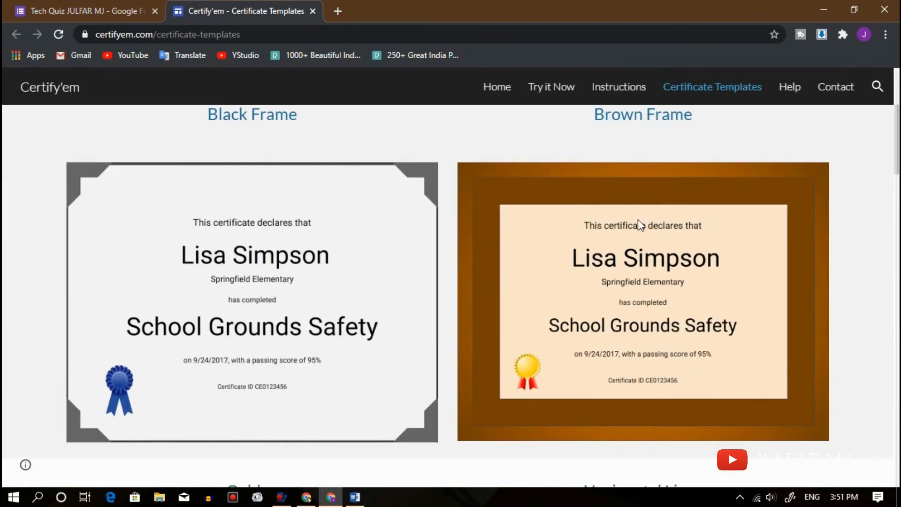
{"action": "scroll", "coordinate": [637, 219], "scroll_direction": "down", "scroll_amount": 20}
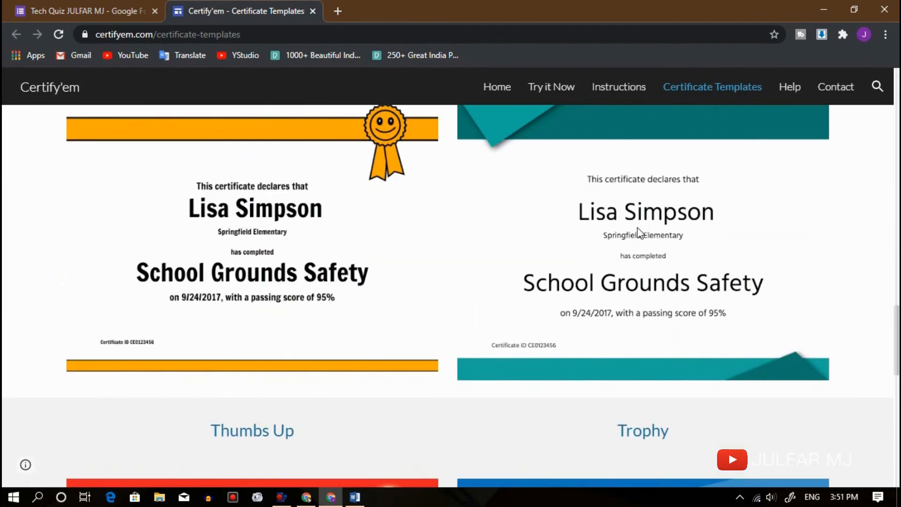
{"action": "scroll", "coordinate": [638, 231], "scroll_direction": "down", "scroll_amount": 5}
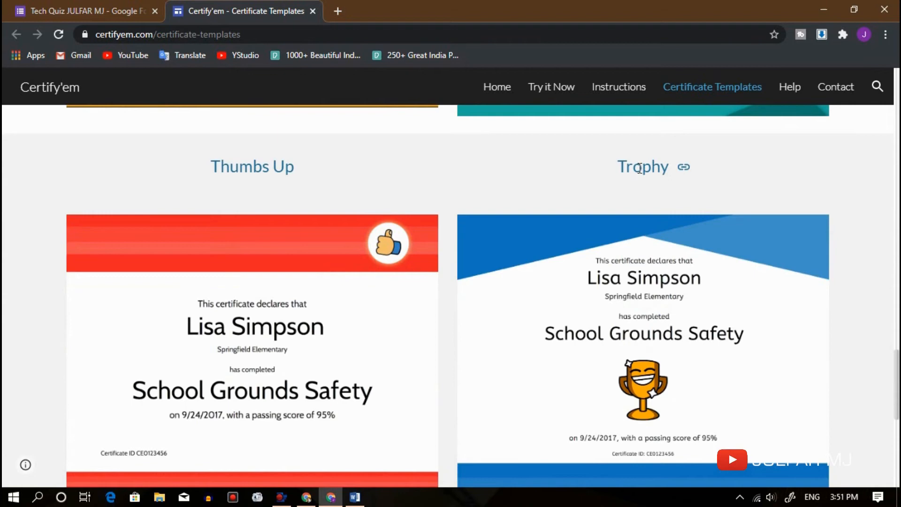
{"action": "left_click", "coordinate": [684, 168]}
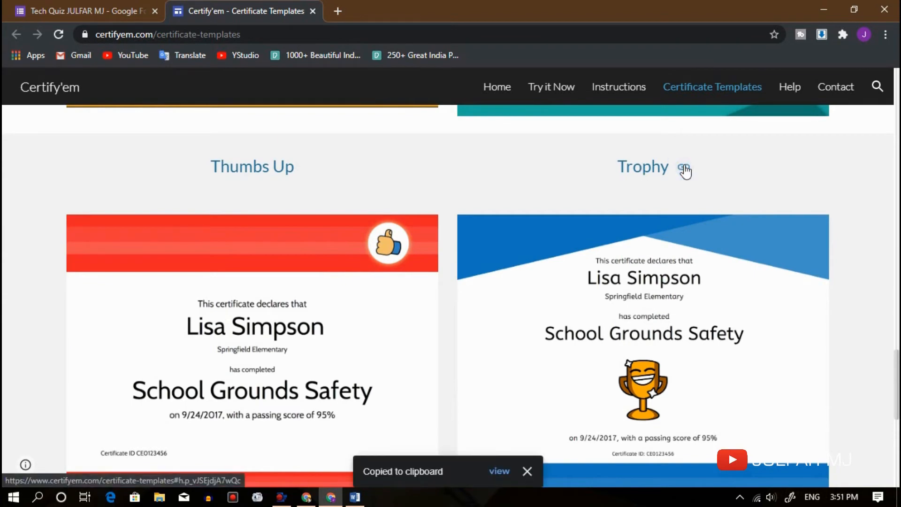
Set the quiz's certificate template to Trophy in Certify'em and email yourself a sample certificate.
{"action": "left_click", "coordinate": [123, 7]}
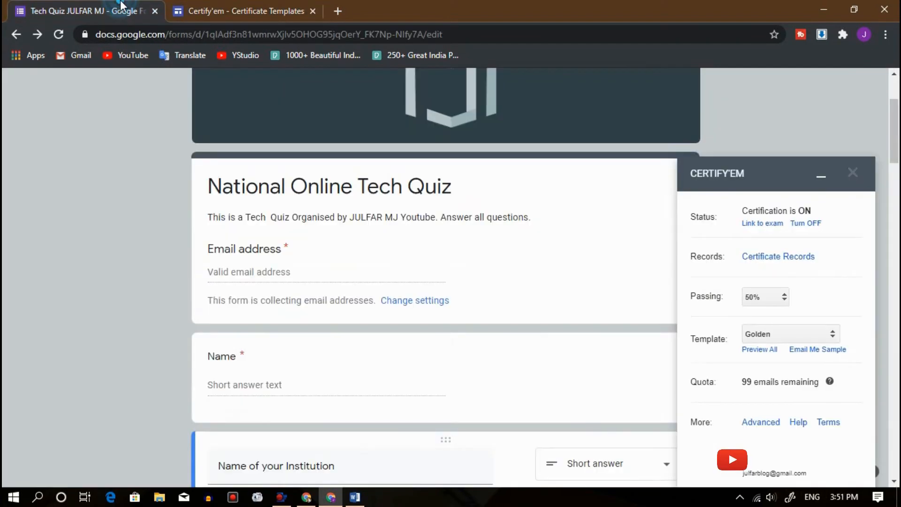
{"action": "left_click", "coordinate": [775, 332]}
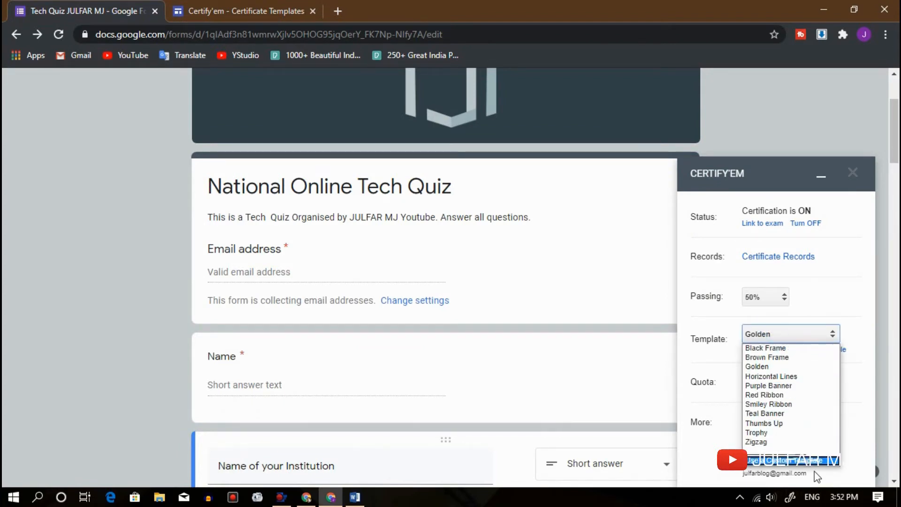
{"action": "left_click", "coordinate": [769, 433]}
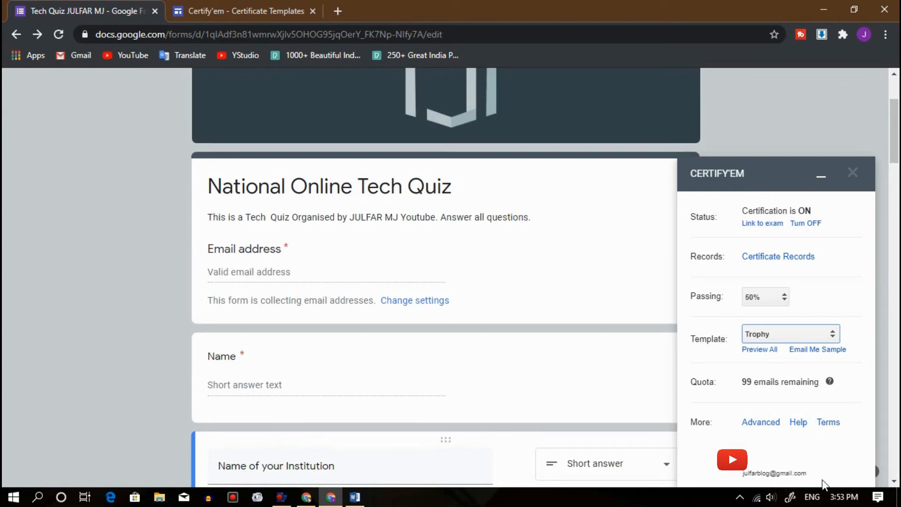
{"action": "left_click", "coordinate": [805, 350]}
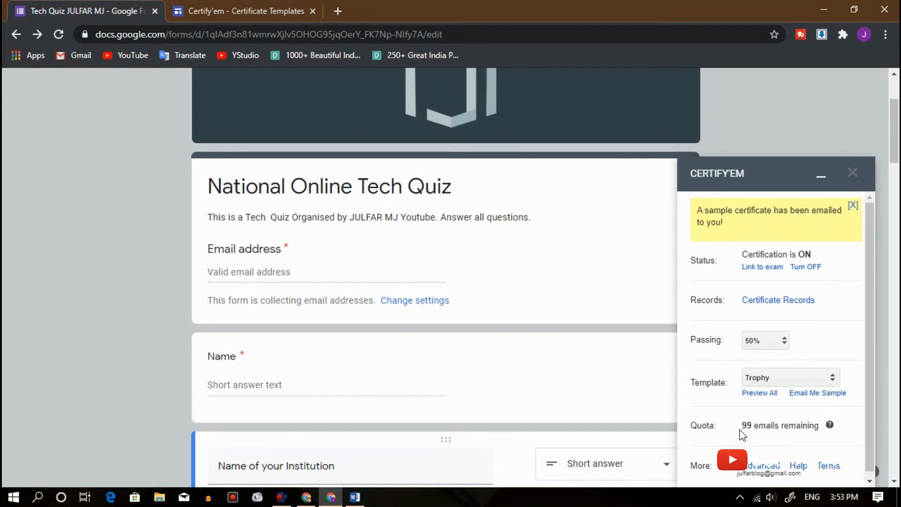
Open Gmail in a separate tab, read the "Your Sample Certificate!" email and preview its attached PDF certificate.
{"action": "right_click", "coordinate": [79, 57]}
{"action": "left_click", "coordinate": [92, 63]}
{"action": "left_click", "coordinate": [362, 6]}
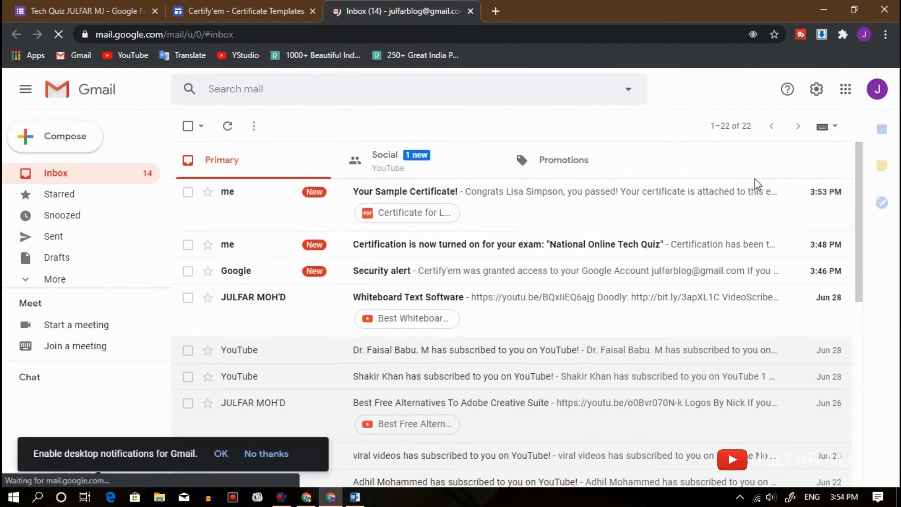
{"action": "left_click", "coordinate": [513, 203]}
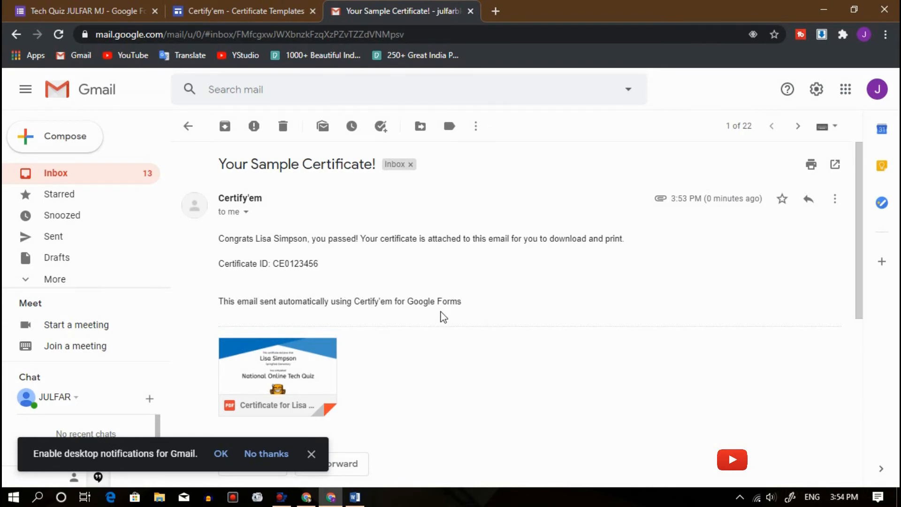
{"action": "mouse_move", "coordinate": [218, 297]}
{"action": "left_mouse_down"}
{"action": "mouse_move", "coordinate": [281, 306]}
{"action": "mouse_move", "coordinate": [219, 307]}
{"action": "left_mouse_up"}
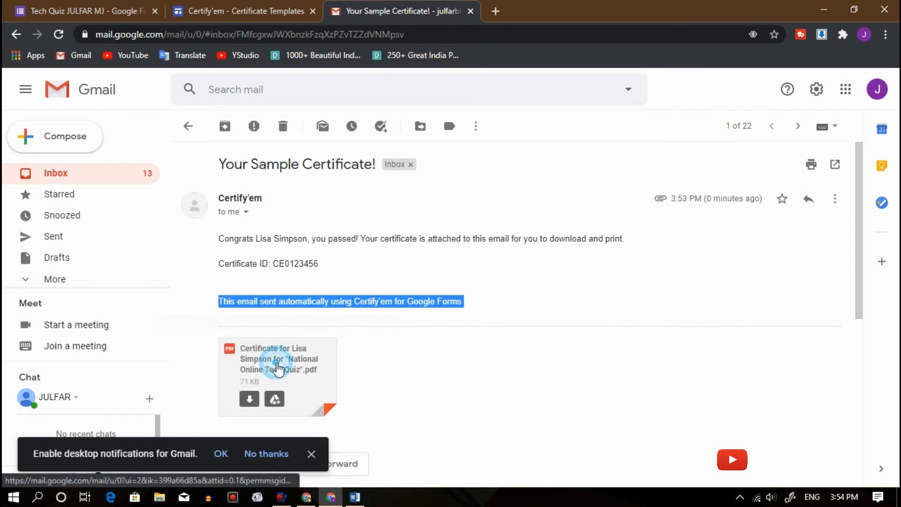
{"action": "left_click", "coordinate": [276, 368]}
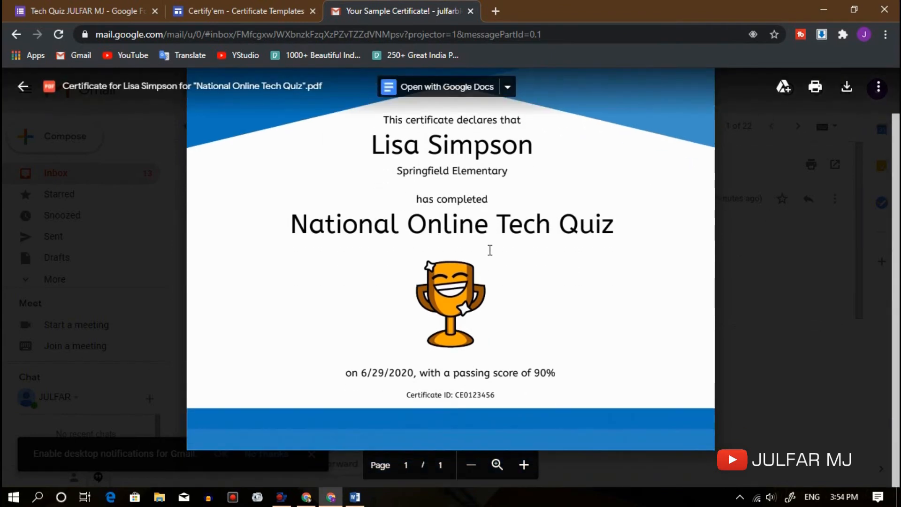
{"action": "left_click", "coordinate": [789, 176]}
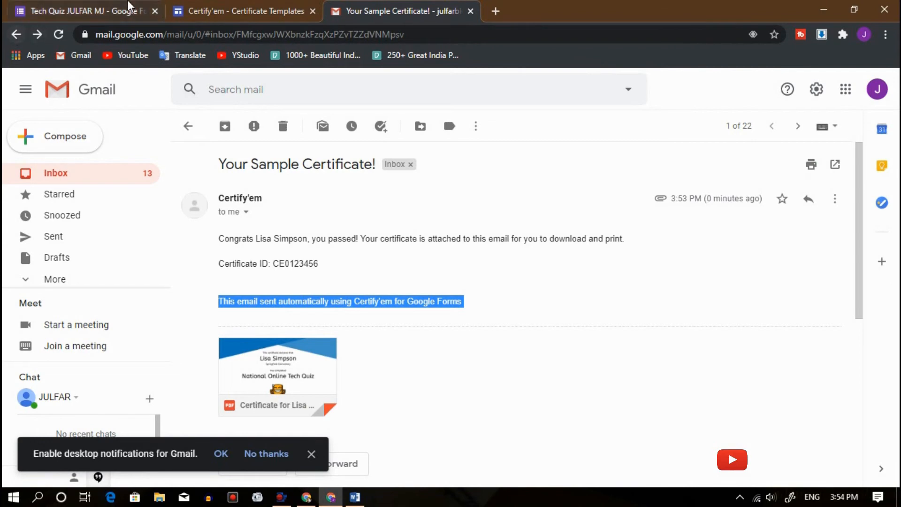
Close the Gmail and certificate templates pages and dismiss the Certify'em settings on the quiz form.
{"action": "left_click", "coordinate": [474, 11]}
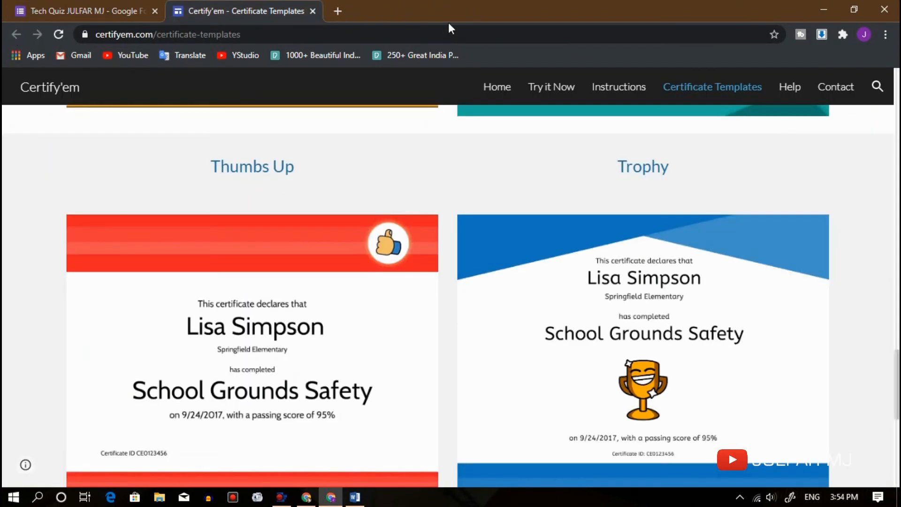
{"action": "left_click", "coordinate": [101, 10]}
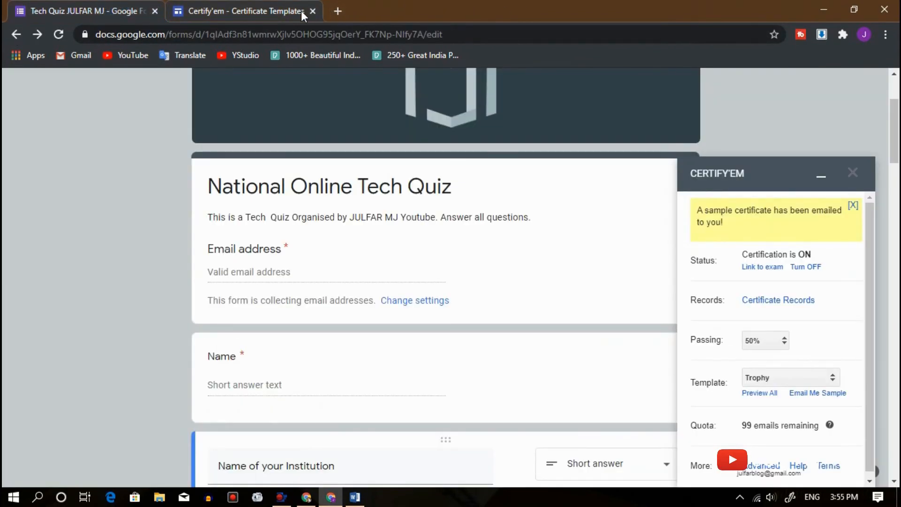
{"action": "left_click", "coordinate": [854, 173]}
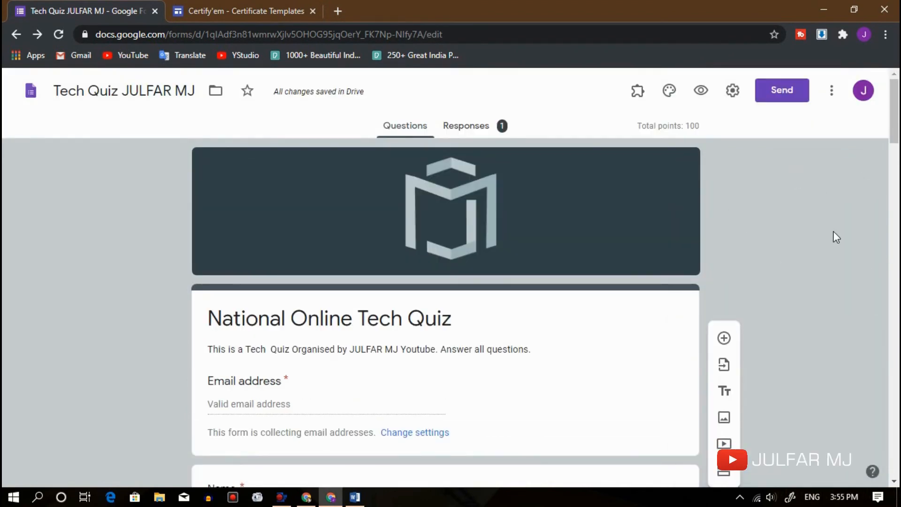
{"action": "left_click", "coordinate": [296, 11]}
{"action": "left_click", "coordinate": [312, 11]}
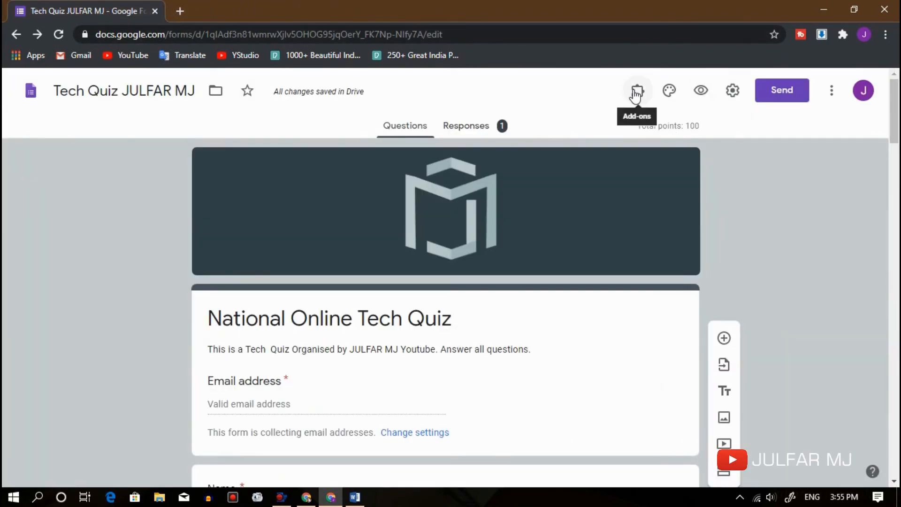
Delete the existing individual response from the Tech Quiz form.
{"action": "left_click", "coordinate": [467, 125]}
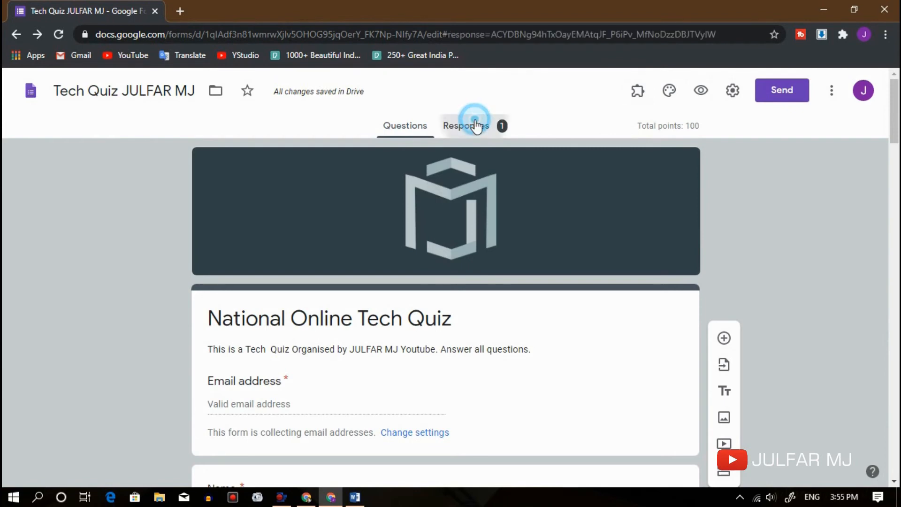
{"action": "left_click", "coordinate": [412, 121]}
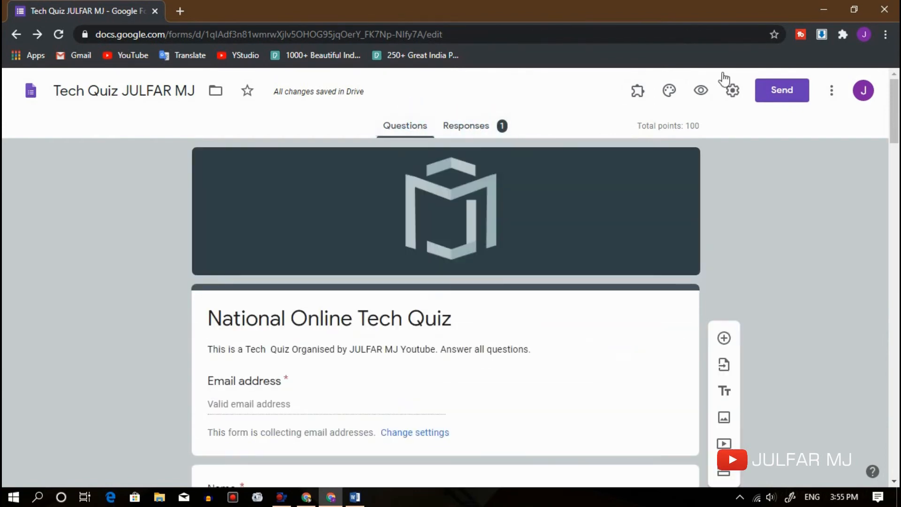
{"action": "left_click", "coordinate": [477, 128]}
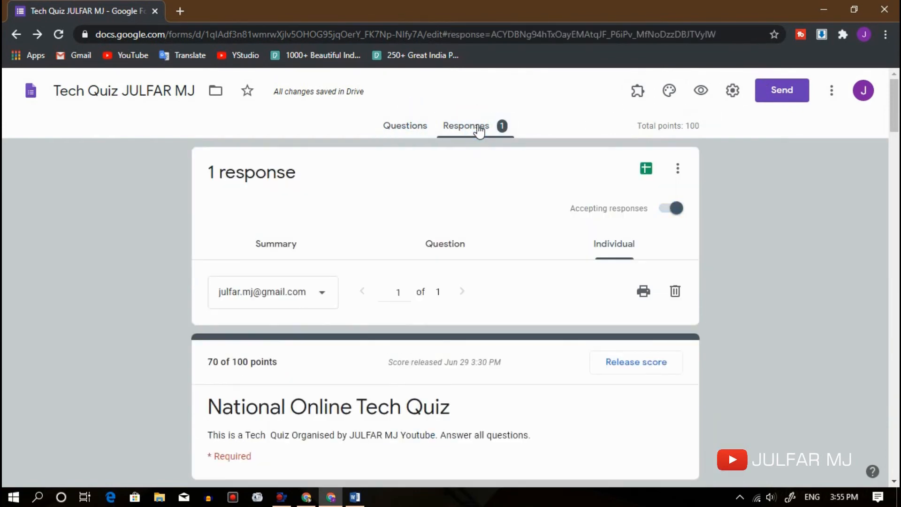
{"action": "left_click", "coordinate": [675, 291]}
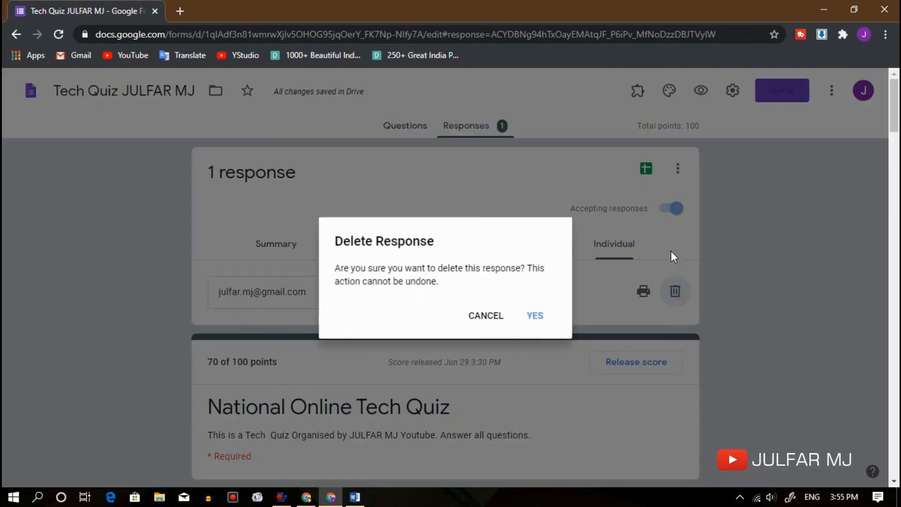
{"action": "left_click", "coordinate": [527, 312]}
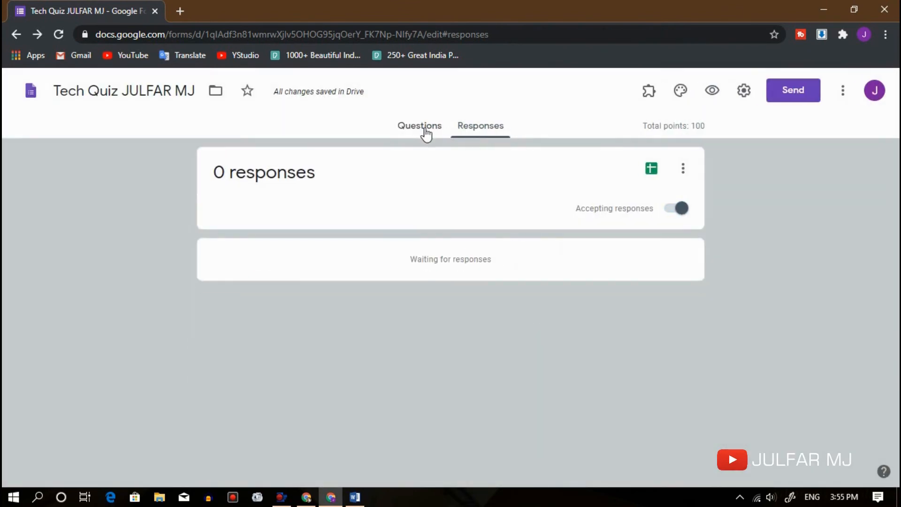
Copy the shortened share link of the National Online Tech Quiz form and close the send dialog.
{"action": "left_click", "coordinate": [398, 128]}
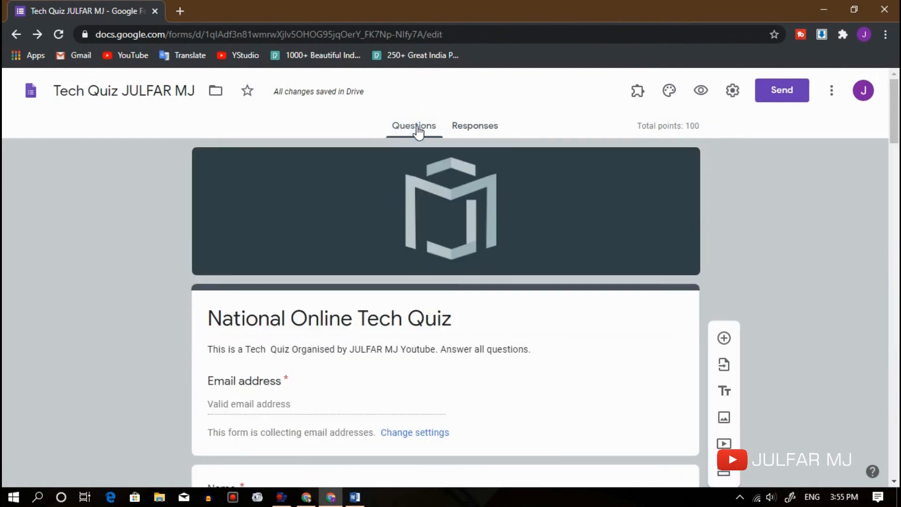
{"action": "left_click", "coordinate": [805, 92]}
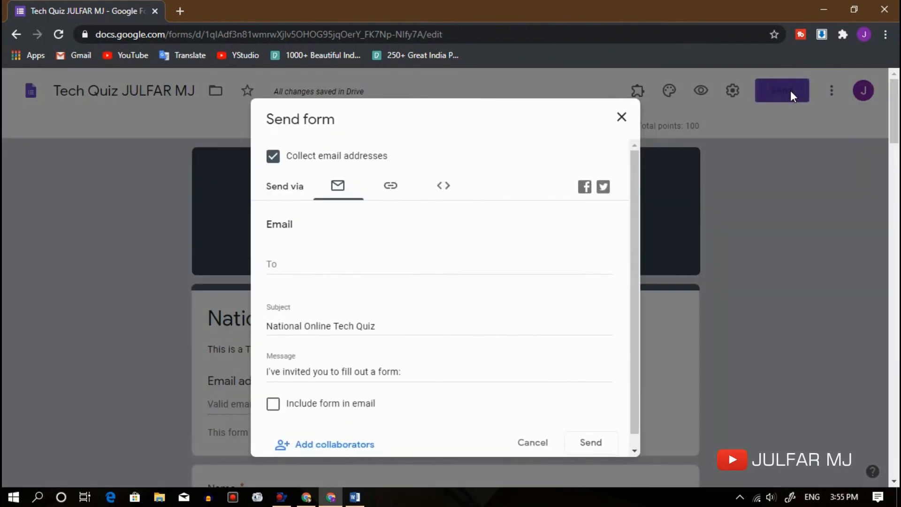
{"action": "left_click", "coordinate": [382, 197]}
{"action": "left_click", "coordinate": [273, 271]}
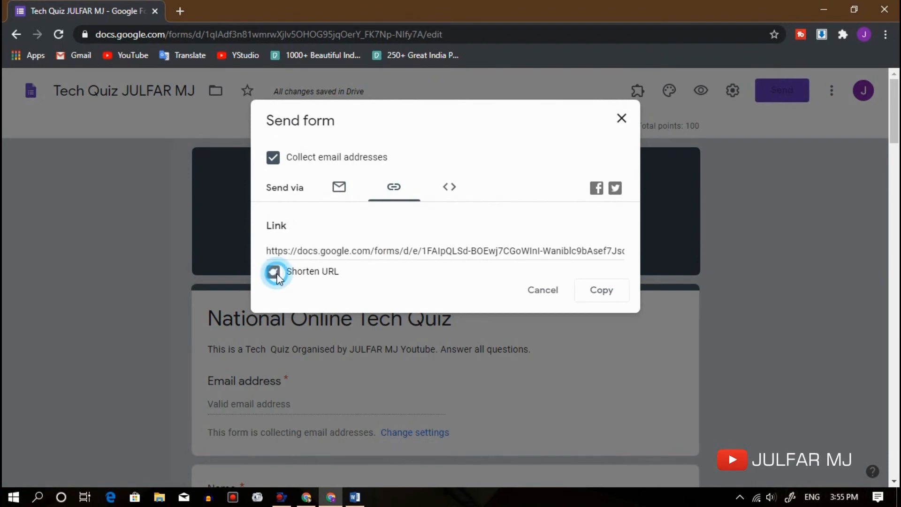
{"action": "left_click", "coordinate": [611, 293]}
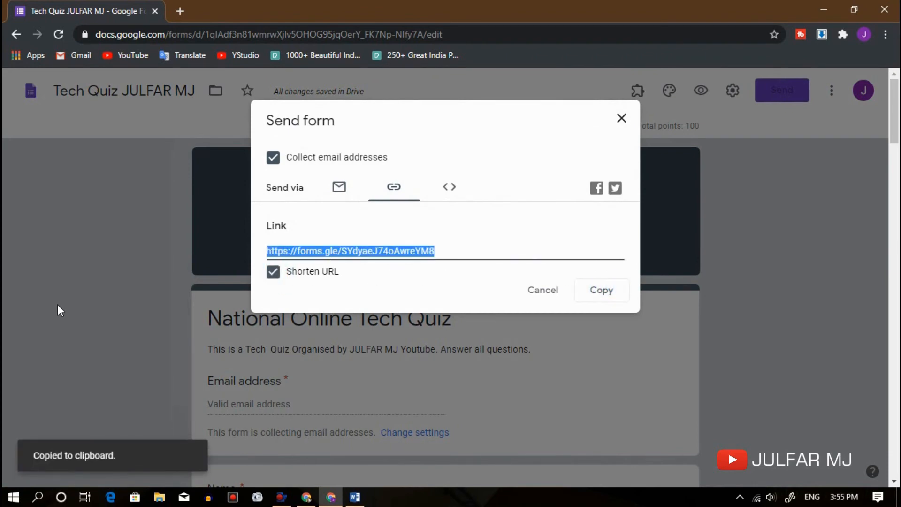
{"action": "left_click", "coordinate": [621, 118]}
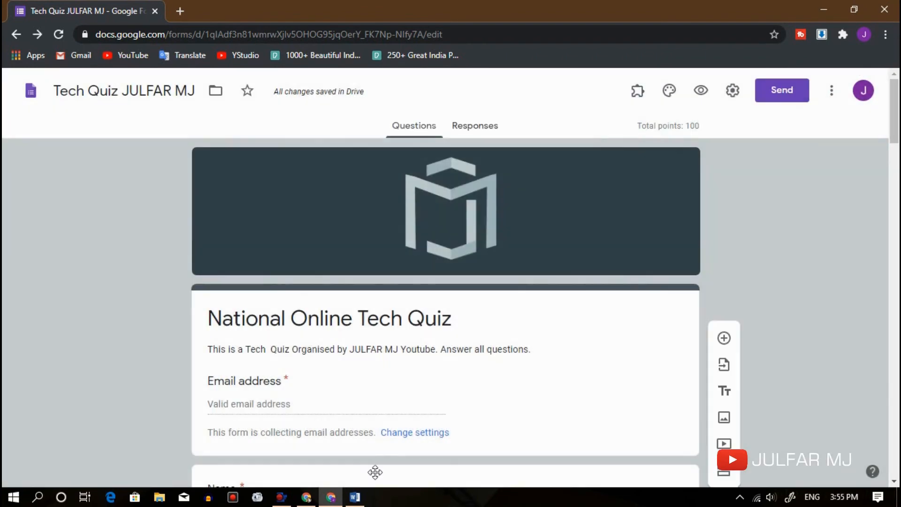
Switch to the other Chrome window and open the copied quiz link in a new tab.
{"action": "left_click", "coordinate": [313, 499]}
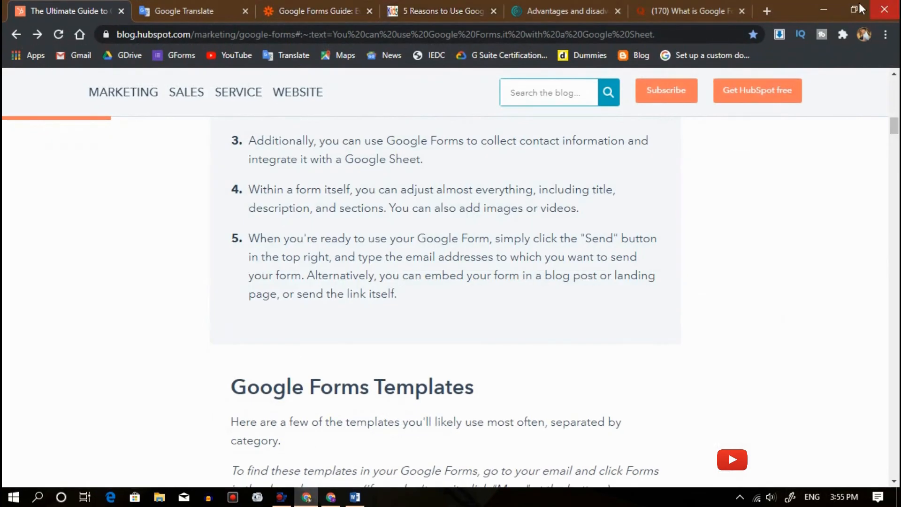
{"action": "left_click", "coordinate": [769, 10]}
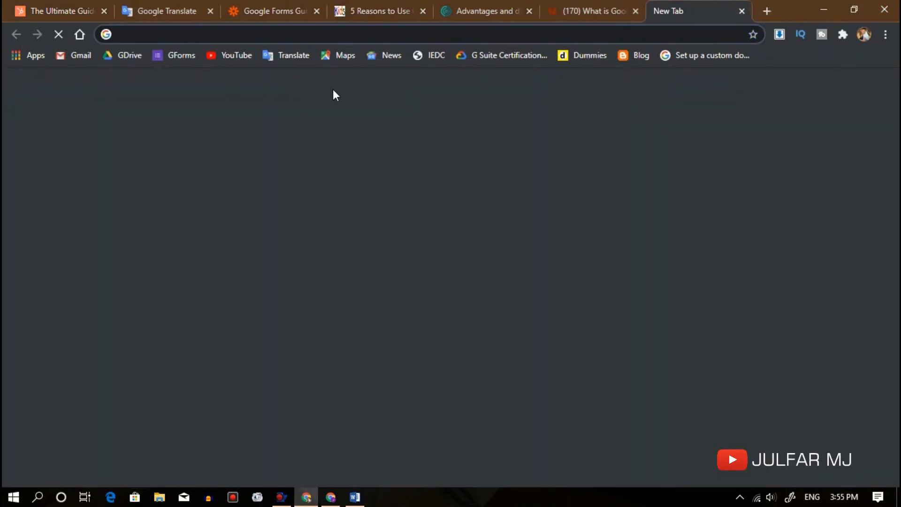
{"action": "left_click", "coordinate": [90, 55]}
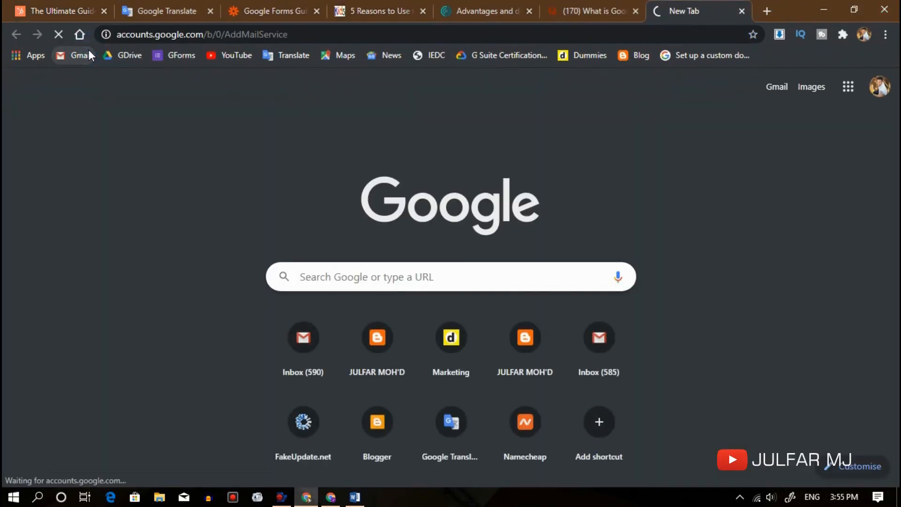
{"action": "left_click", "coordinate": [58, 34]}
{"action": "left_click", "coordinate": [302, 35]}
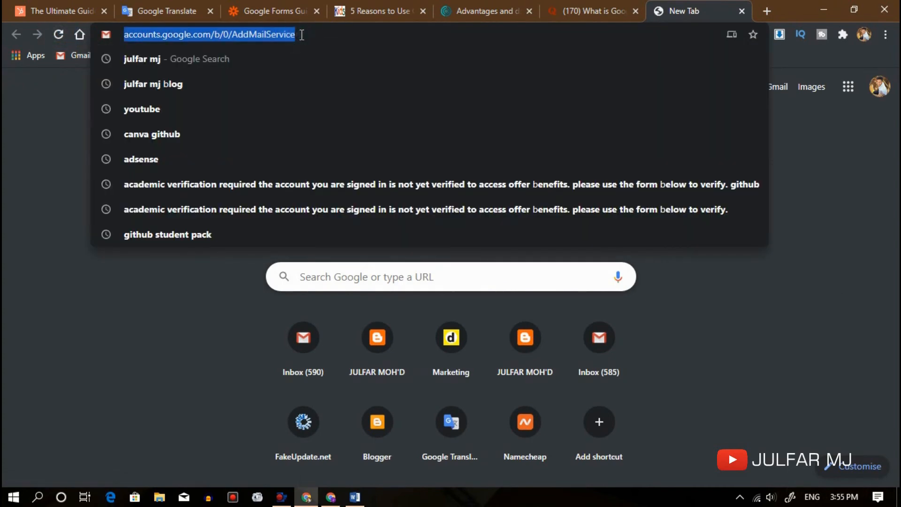
{"action": "key", "text": "ctrl+v"}
{"action": "key", "text": "Return"}
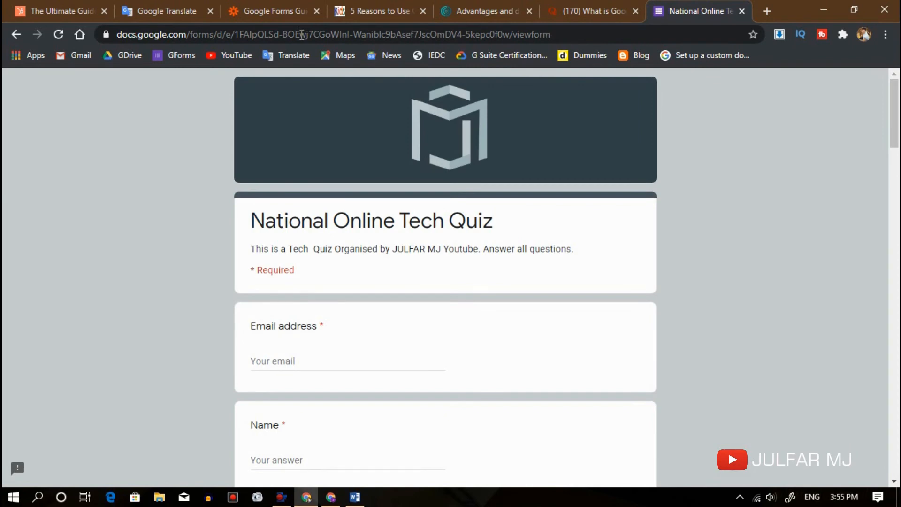
Fill in the participant's email address, name and institution in the quiz using the first saved autofill entry.
{"action": "left_click", "coordinate": [302, 359]}
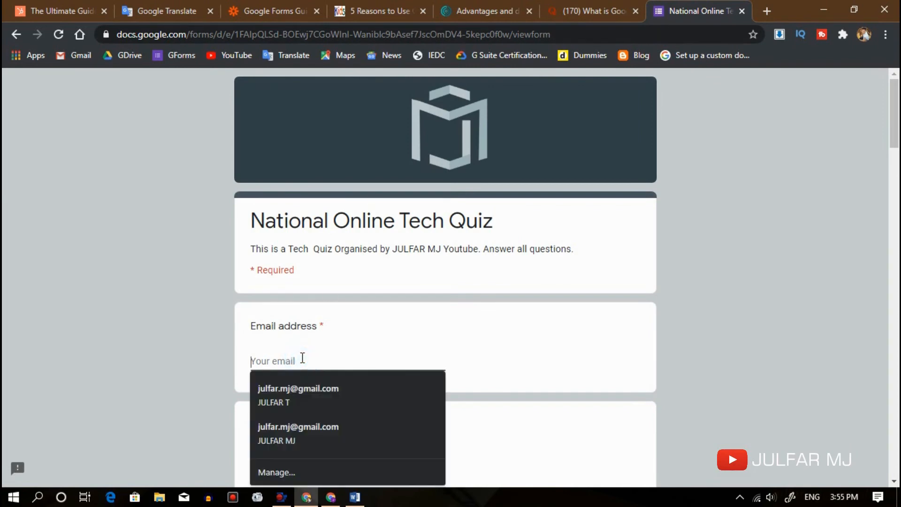
{"action": "left_click", "coordinate": [294, 394]}
{"action": "scroll", "coordinate": [385, 323], "scroll_direction": "down", "scroll_amount": 4}
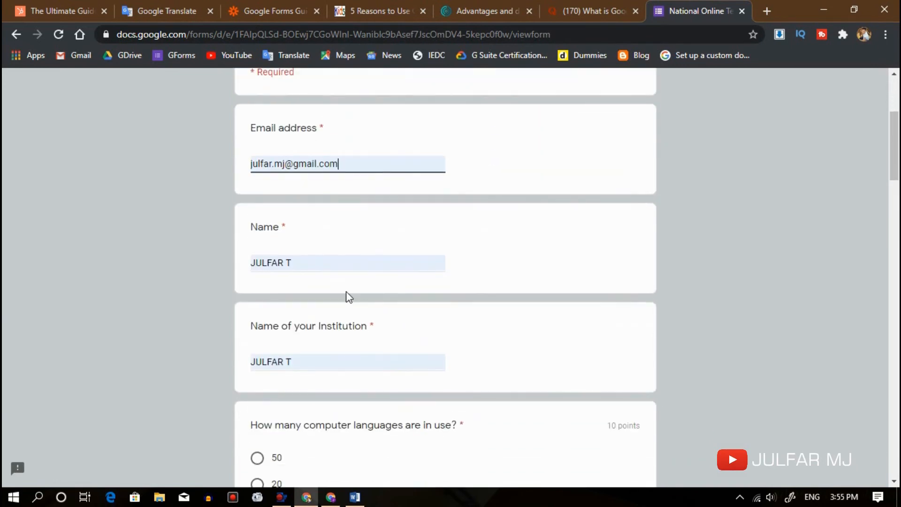
Correct the participant's surname initials in the quiz's name field and set the institution to MES KALLADI COLLEGE.
{"action": "left_click", "coordinate": [321, 268]}
{"action": "key", "text": "BackSpace"}
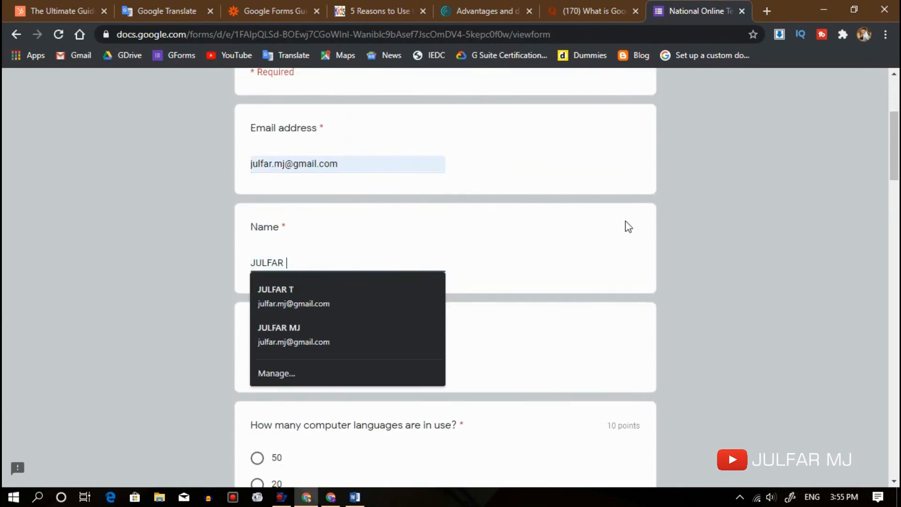
{"action": "type", "text": "MJ"}
{"action": "key", "text": "Tab"}
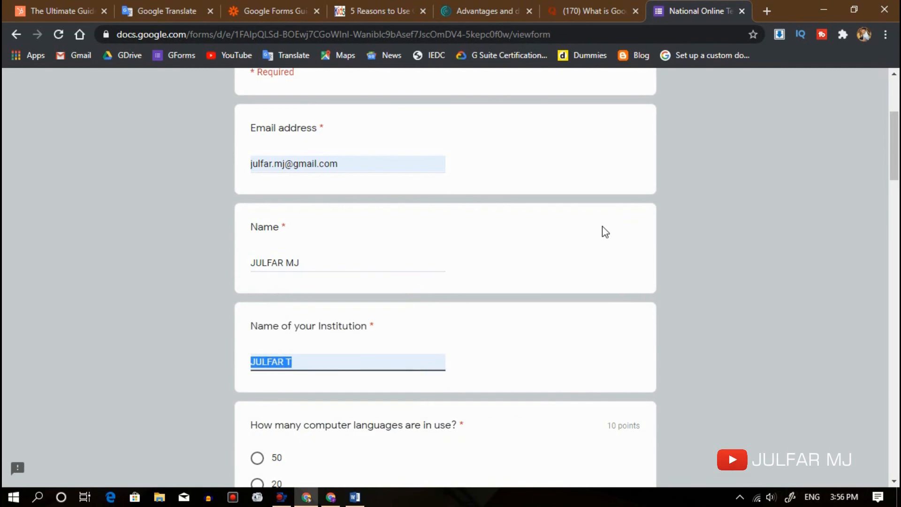
{"action": "type", "text": "MES KALLADI COLLEGE"}
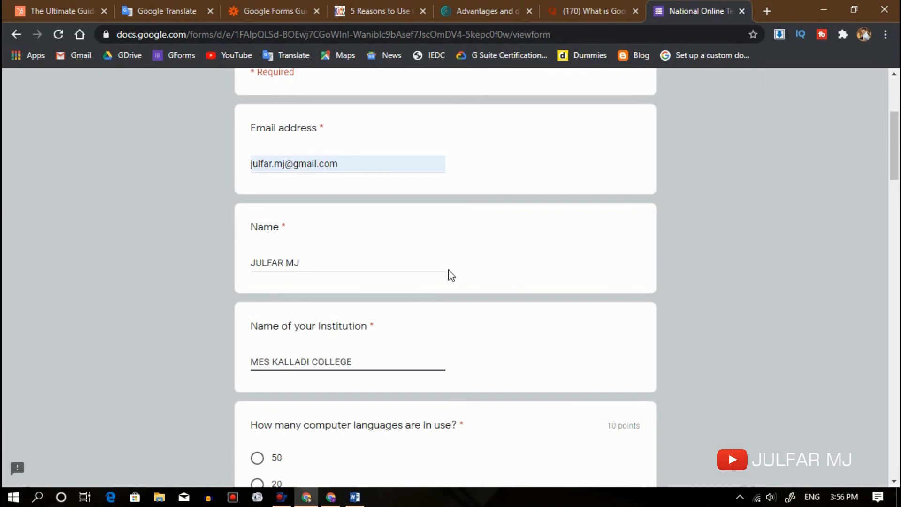
Answer the computer languages question with 2000, the not-an-early-computer question with NASA, and the Apple founder question with Steve Jobs.
{"action": "scroll", "coordinate": [392, 288], "scroll_direction": "down", "scroll_amount": 5}
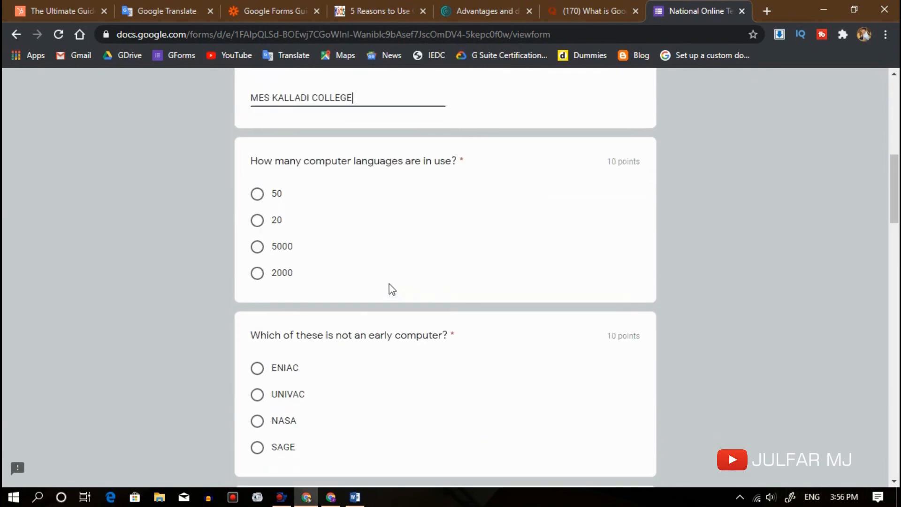
{"action": "left_click", "coordinate": [259, 273]}
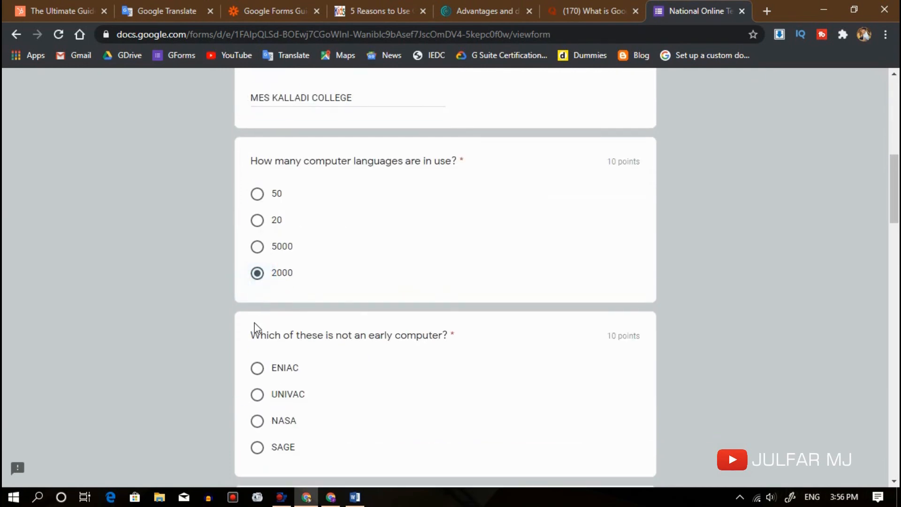
{"action": "scroll", "coordinate": [255, 318], "scroll_direction": "down", "scroll_amount": 3}
{"action": "left_click", "coordinate": [258, 294]}
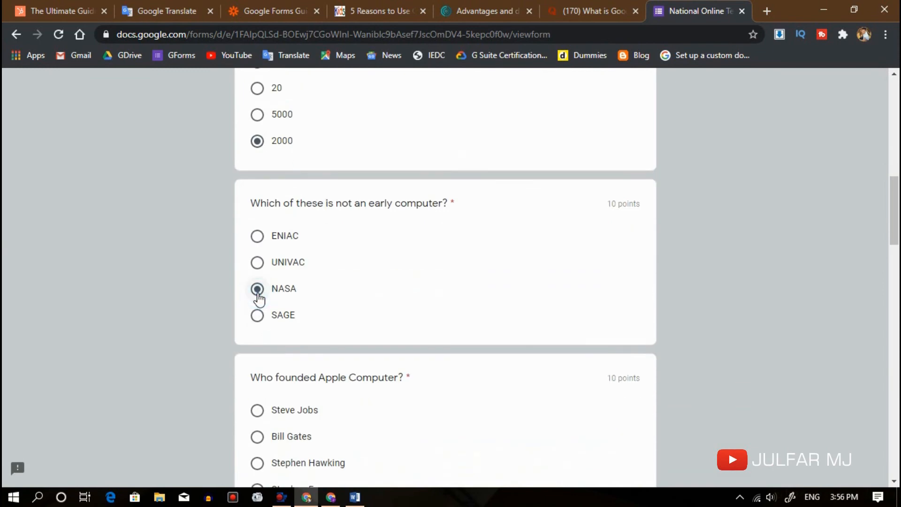
{"action": "scroll", "coordinate": [258, 299], "scroll_direction": "down", "scroll_amount": 4}
{"action": "left_click", "coordinate": [258, 214]}
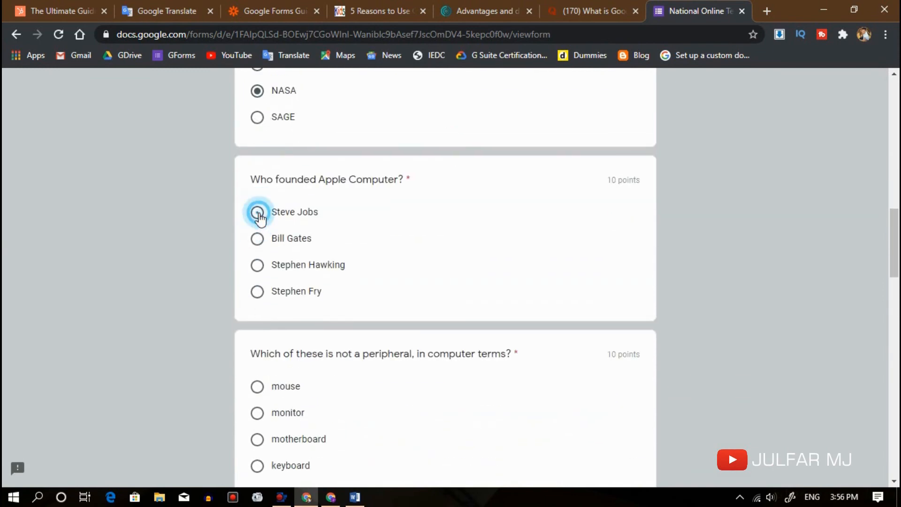
Answer the non-peripheral question with motherboard, the early Internet protocols question with blogging, and the WWW question with World Wide Web.
{"action": "scroll", "coordinate": [331, 214], "scroll_direction": "down", "scroll_amount": 2}
{"action": "left_click", "coordinate": [258, 374]}
{"action": "scroll", "coordinate": [441, 328], "scroll_direction": "down", "scroll_amount": 4}
{"action": "left_click", "coordinate": [257, 312]}
{"action": "scroll", "coordinate": [402, 235], "scroll_direction": "down", "scroll_amount": 4}
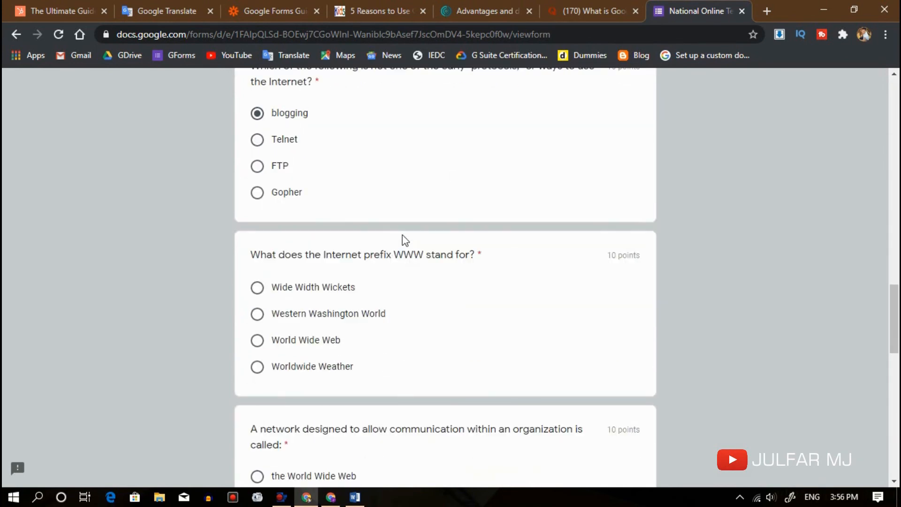
{"action": "left_click", "coordinate": [257, 340]}
Answer the organization network question with Yahoo, the not-a-computer question with Lada, and the non-Apple product question with iMac.
{"action": "scroll", "coordinate": [437, 269], "scroll_direction": "down", "scroll_amount": 5}
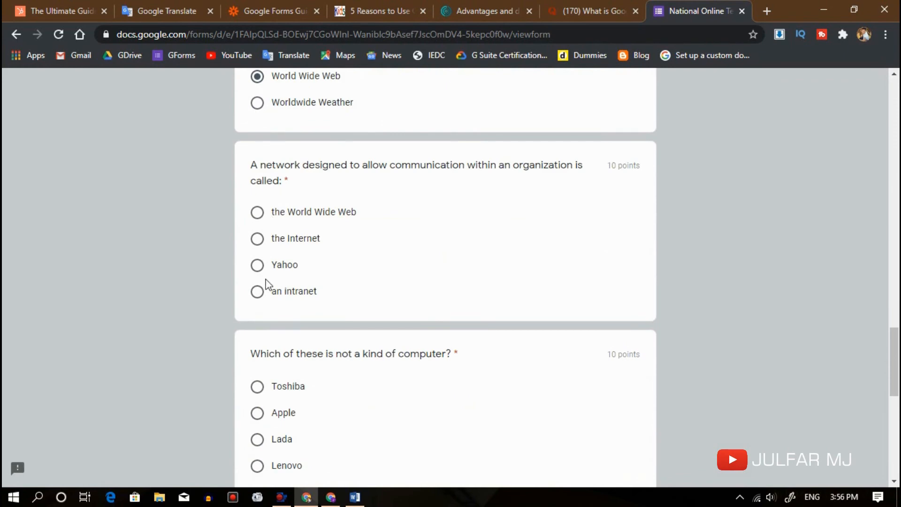
{"action": "left_click", "coordinate": [259, 265]}
{"action": "scroll", "coordinate": [269, 378], "scroll_direction": "down", "scroll_amount": 3}
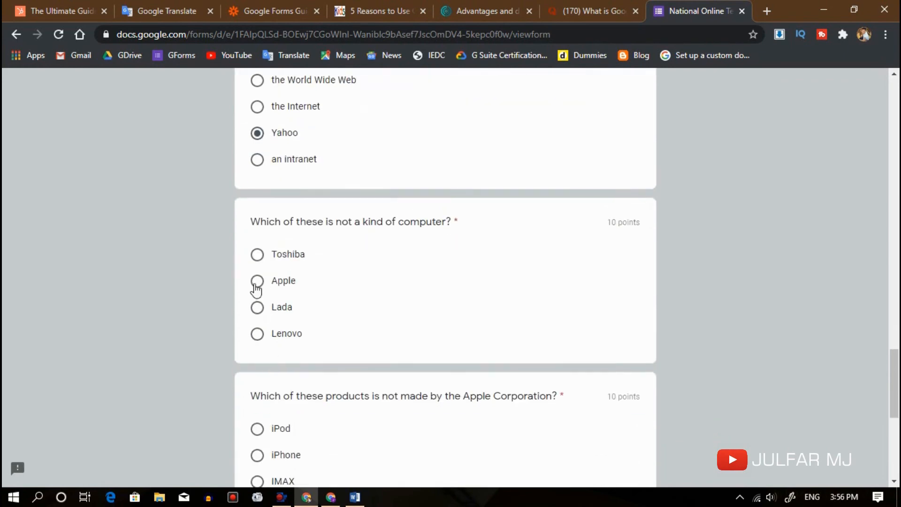
{"action": "left_click", "coordinate": [258, 309]}
{"action": "scroll", "coordinate": [334, 322], "scroll_direction": "down", "scroll_amount": 3}
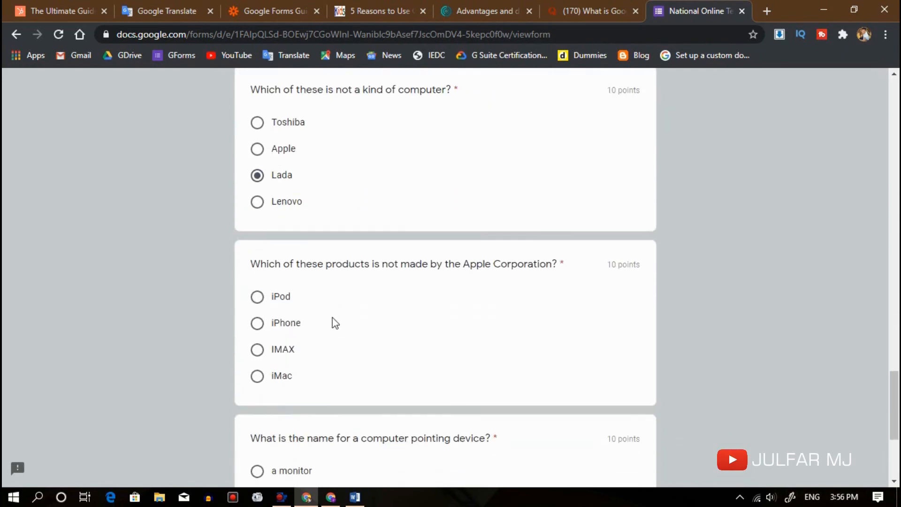
{"action": "left_click", "coordinate": [258, 376]}
Answer the pointing device question with a modem, submit the quiz and open its score page.
{"action": "scroll", "coordinate": [413, 371], "scroll_direction": "down", "scroll_amount": 5}
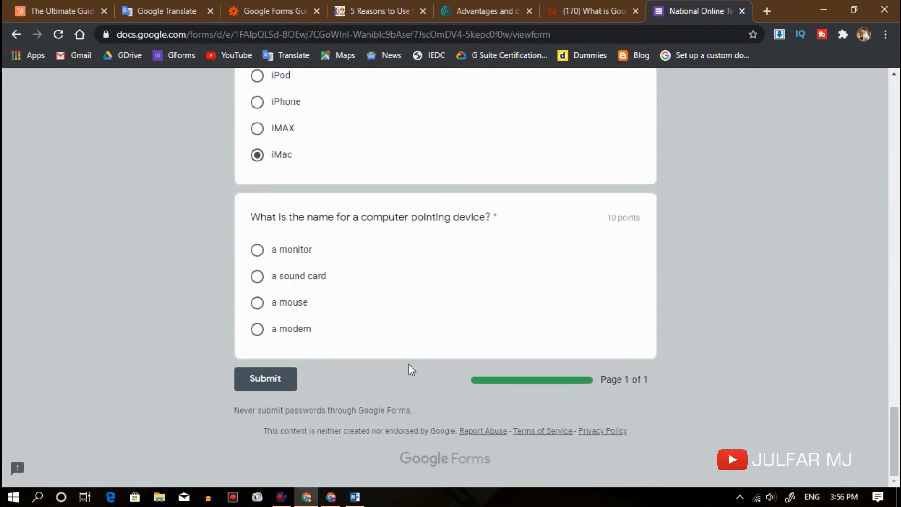
{"action": "left_click", "coordinate": [257, 330]}
{"action": "left_click", "coordinate": [256, 382]}
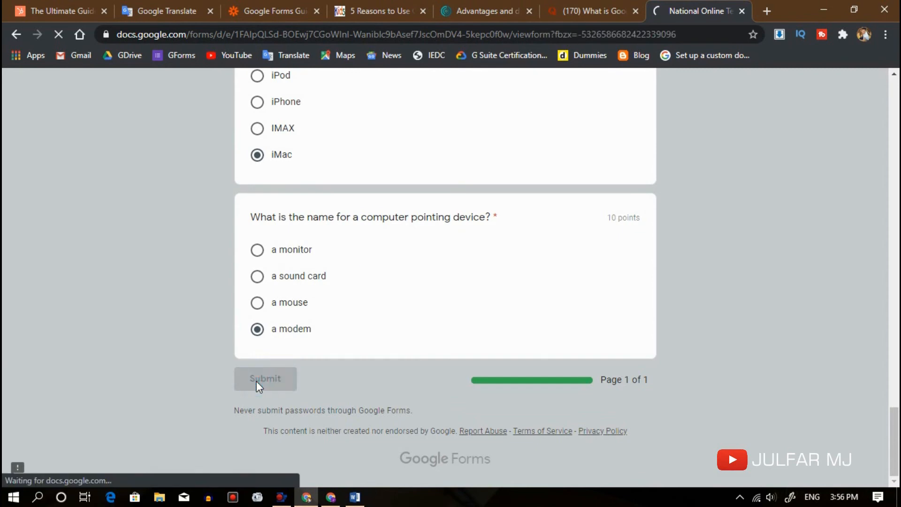
{"action": "left_click", "coordinate": [307, 286]}
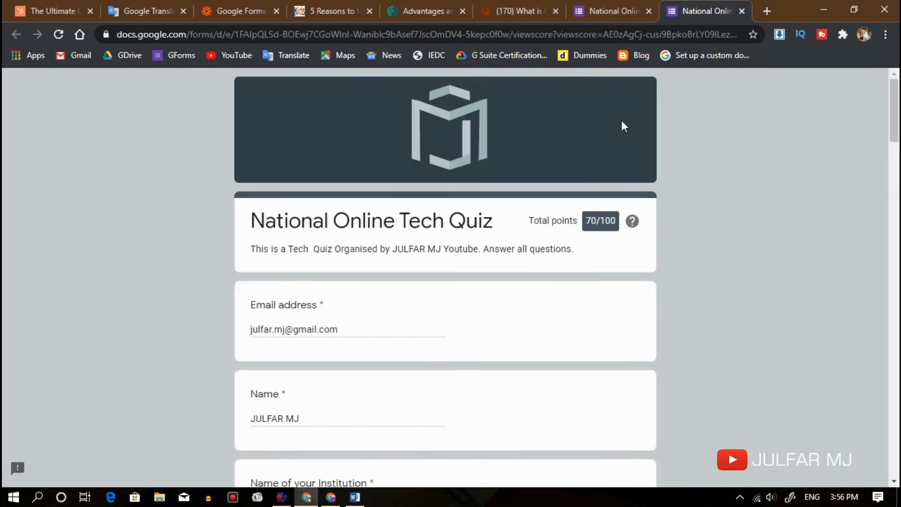
Switch to Gmail, open the Certify'em email for the National Online Tech Quiz and view the attached certificate PDF.
{"action": "left_click", "coordinate": [77, 55]}
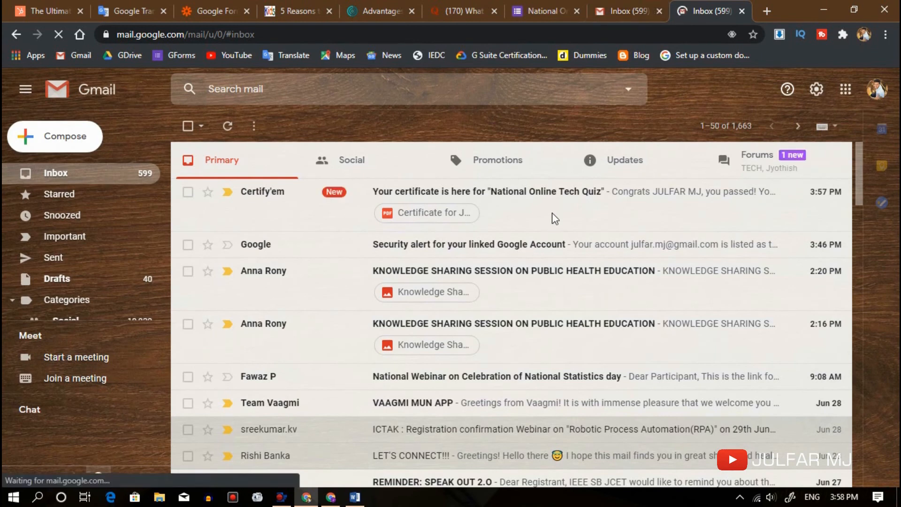
{"action": "mouse_move", "coordinate": [556, 215]}
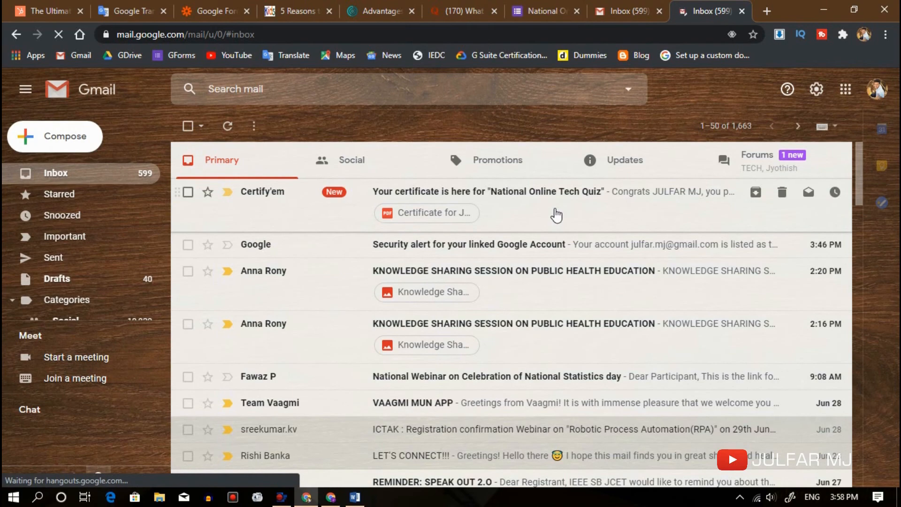
{"action": "left_click", "coordinate": [556, 215]}
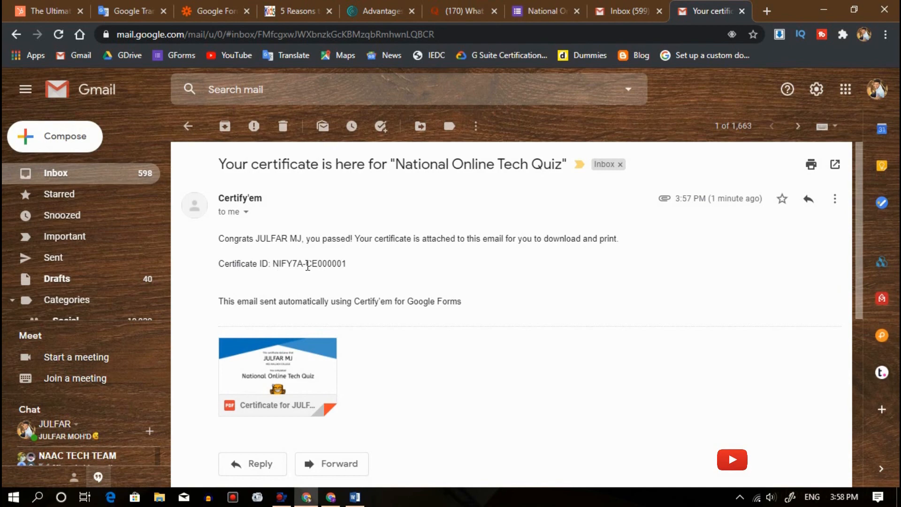
{"action": "left_click", "coordinate": [302, 372]}
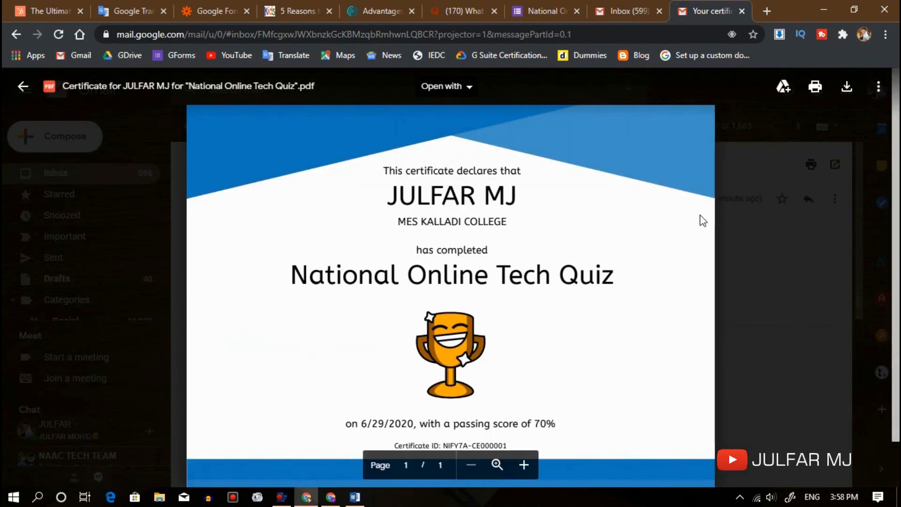
{"action": "scroll", "coordinate": [702, 218], "scroll_direction": "down", "scroll_amount": 2}
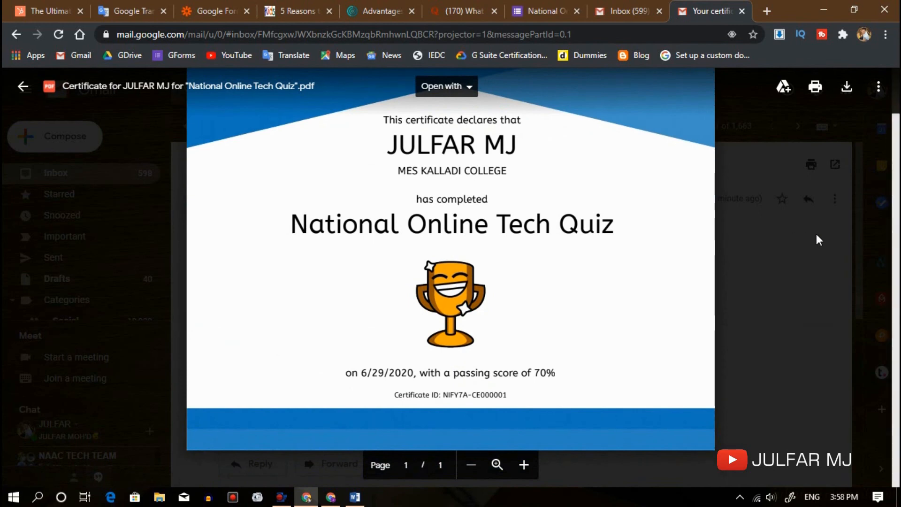